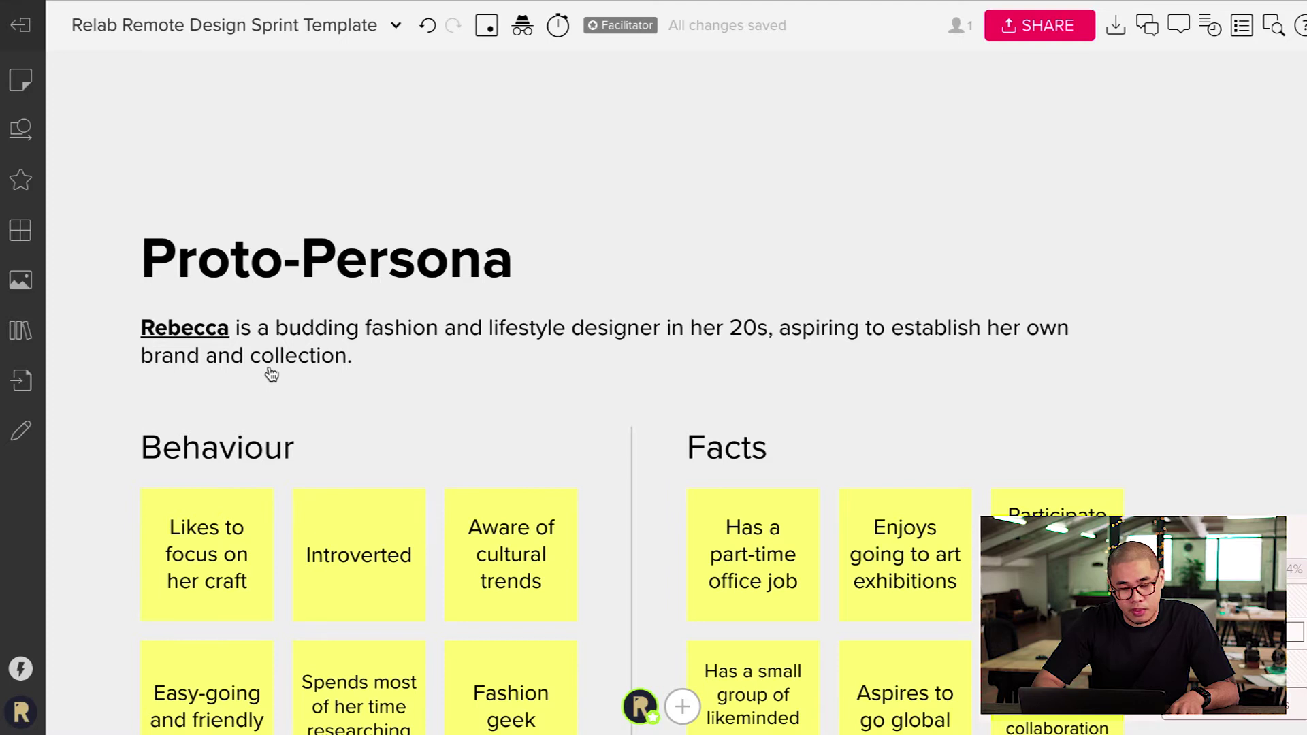
{"action": "scroll", "coordinate": [270, 373], "scroll_direction": "down", "scroll_amount": 5}
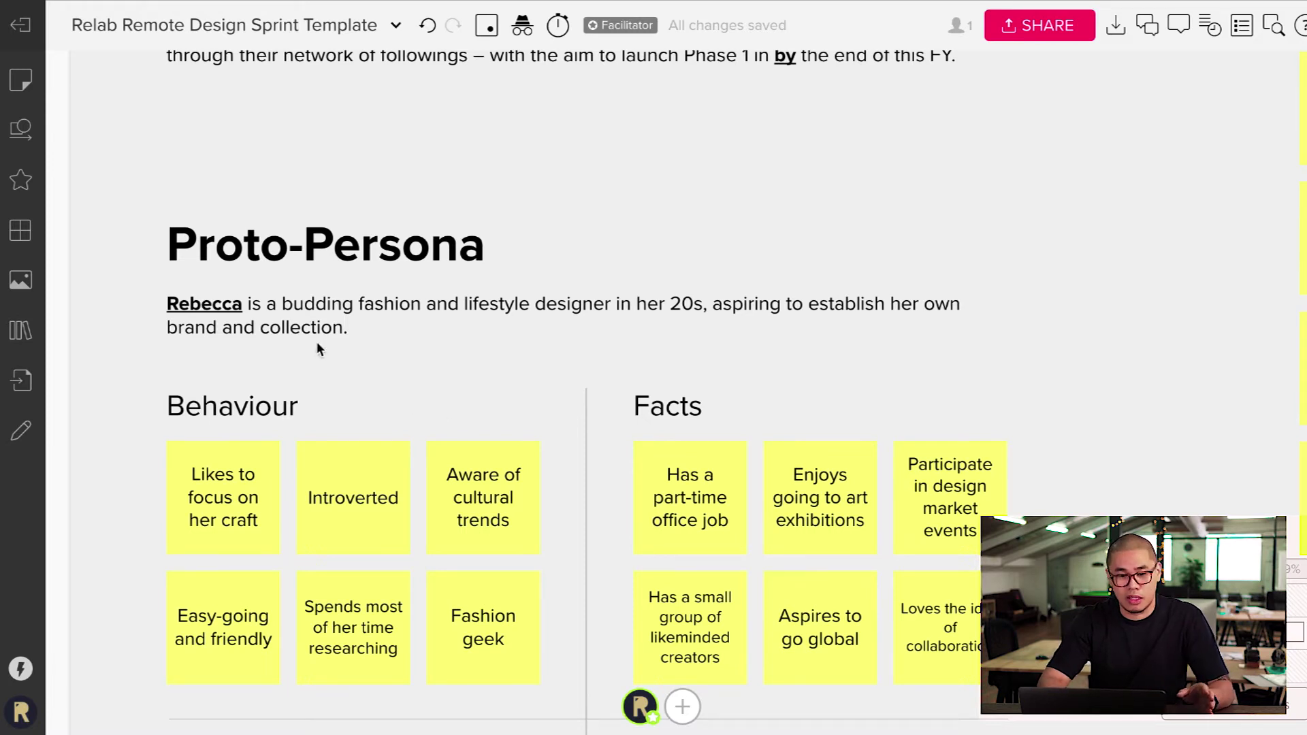
Pan down from the Challenge and zoom in on the Proto-Persona's Behaviour and Facts notes.
{"action": "scroll", "coordinate": [177, 182], "scroll_direction": "up", "scroll_amount": 3}
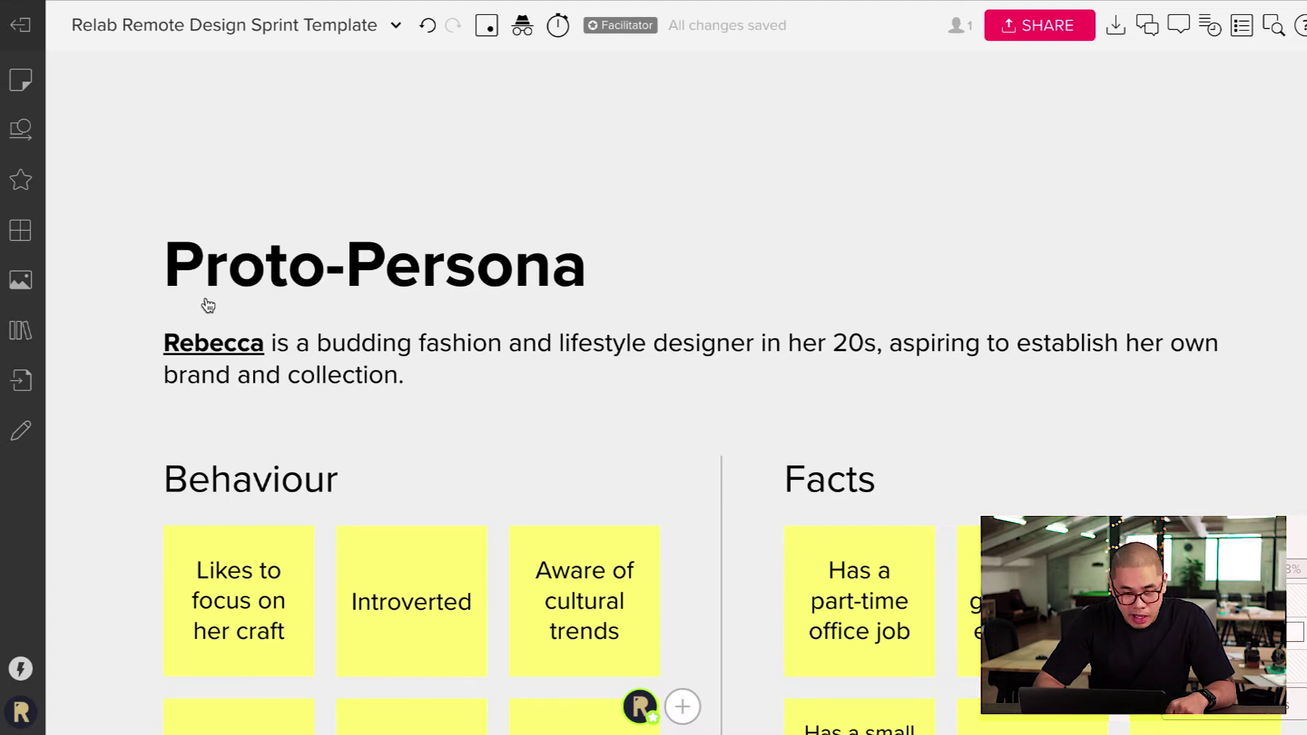
{"action": "scroll", "coordinate": [204, 300], "scroll_direction": "up", "scroll_amount": 2}
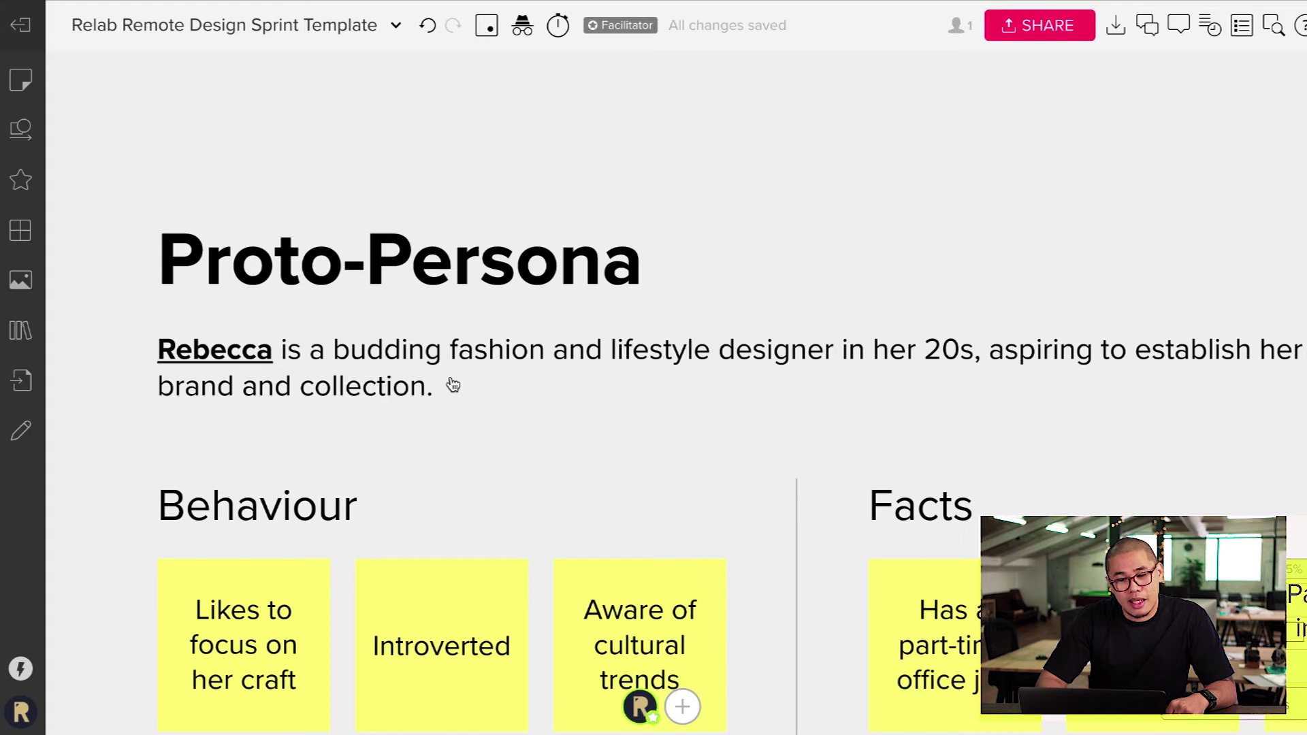
{"action": "scroll", "coordinate": [449, 384], "scroll_direction": "right", "scroll_amount": 2}
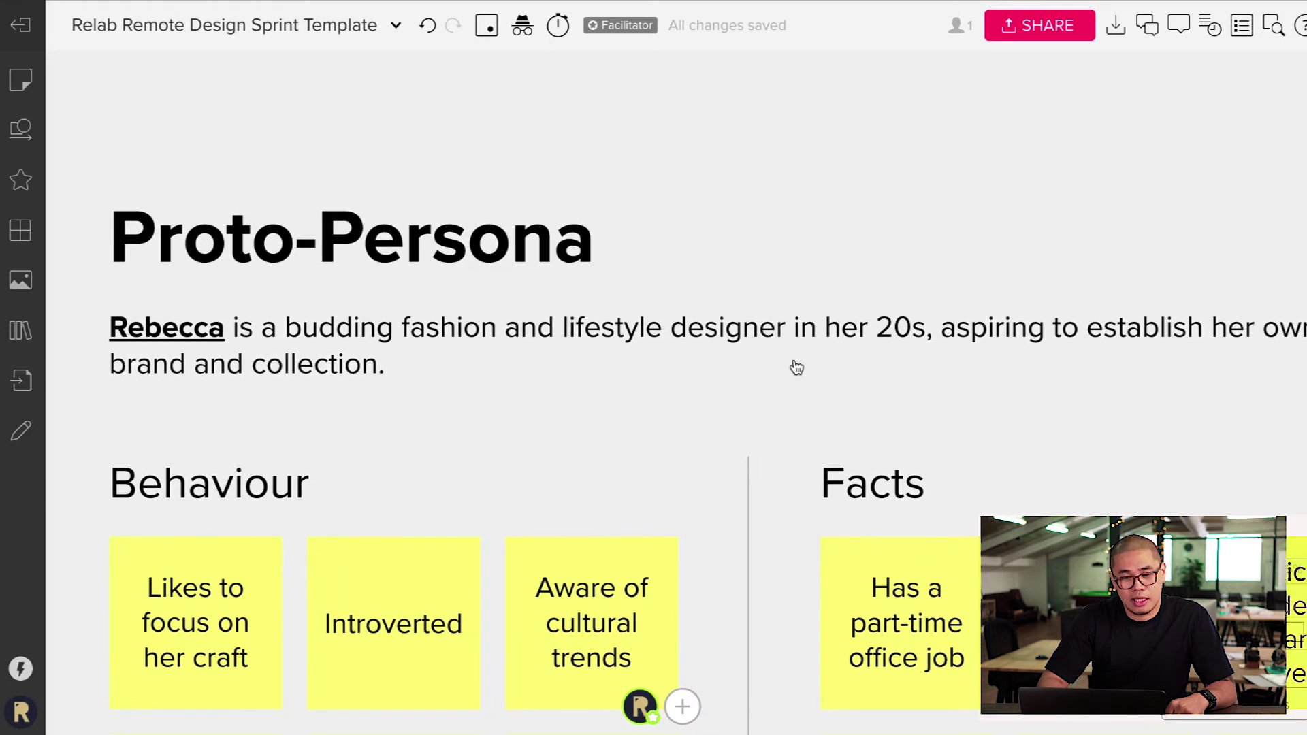
{"action": "scroll", "coordinate": [797, 368], "scroll_direction": "right", "scroll_amount": 2}
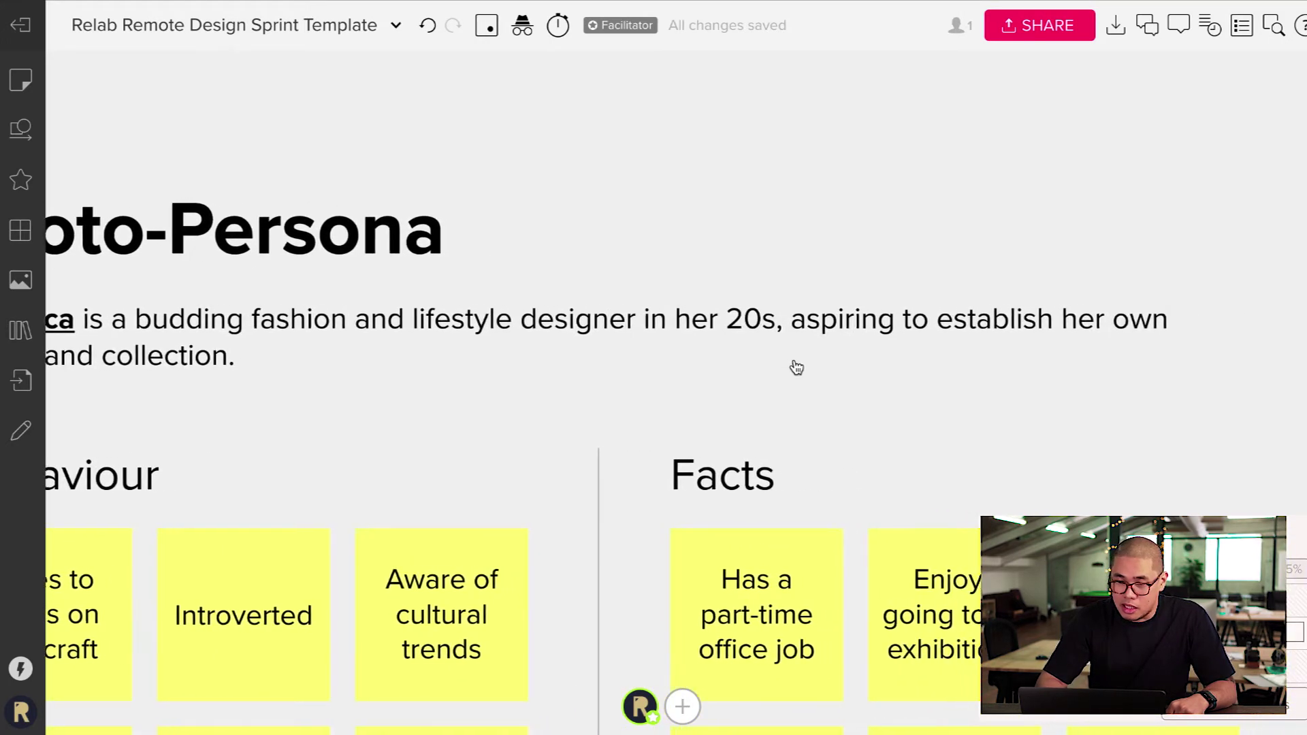
{"action": "scroll", "coordinate": [796, 367], "scroll_direction": "down", "scroll_amount": 2}
{"action": "scroll", "coordinate": [796, 368], "scroll_direction": "left", "scroll_amount": 2}
{"action": "scroll", "coordinate": [797, 368], "scroll_direction": "down", "scroll_amount": 1}
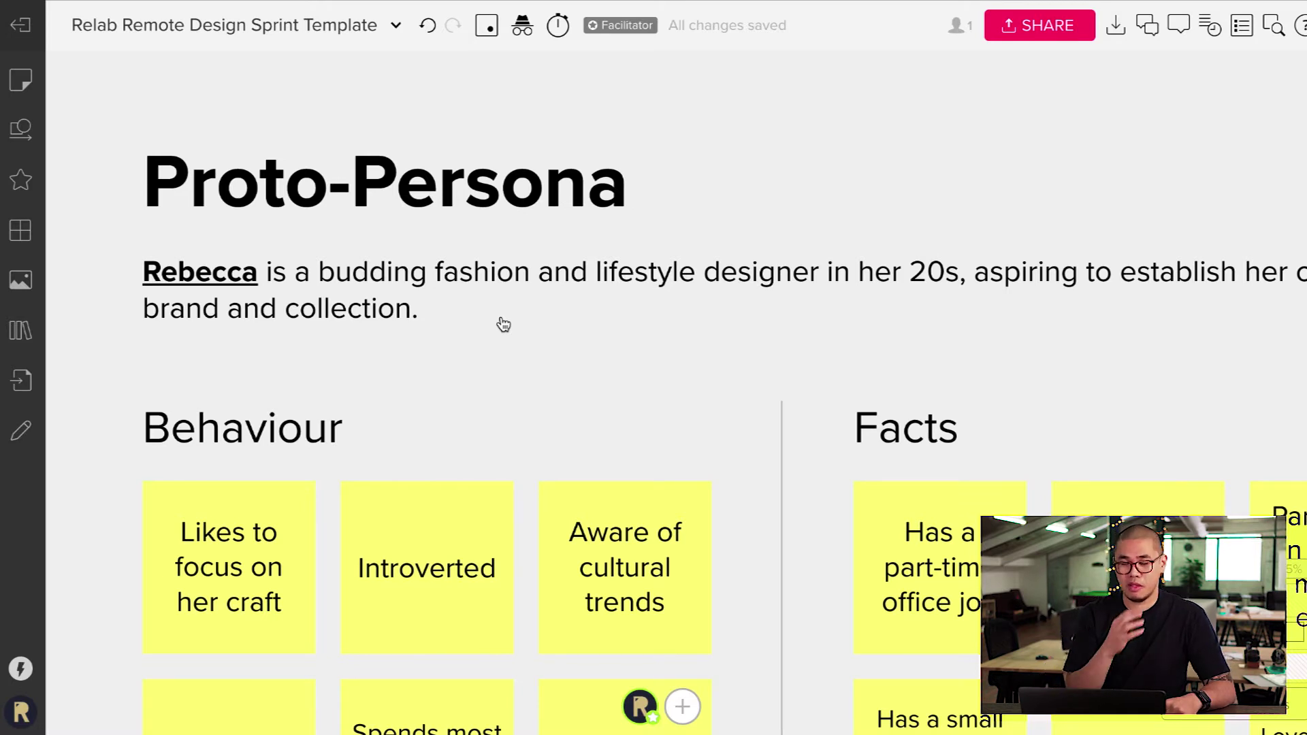
{"action": "scroll", "coordinate": [504, 325], "scroll_direction": "down", "scroll_amount": 3}
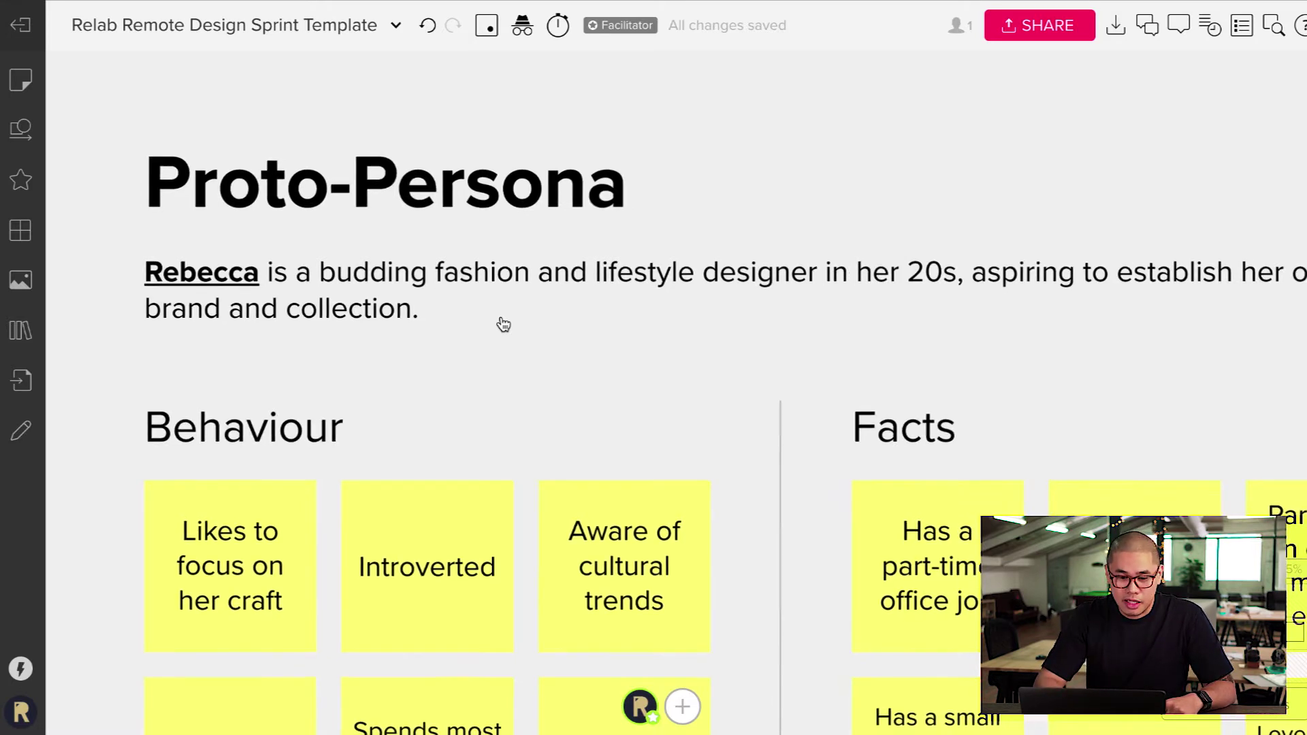
{"action": "scroll", "coordinate": [504, 325], "scroll_direction": "down", "scroll_amount": 3}
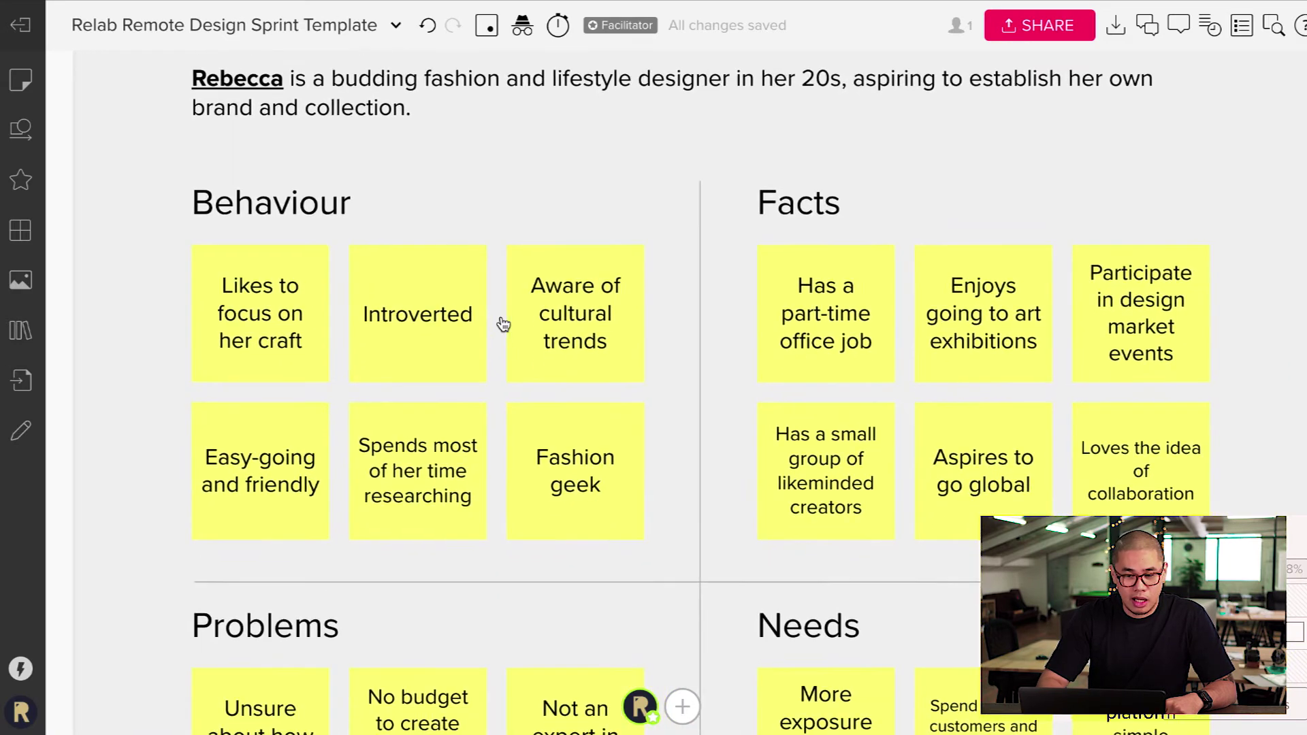
{"action": "scroll", "coordinate": [897, 285], "scroll_direction": "down", "scroll_amount": 1}
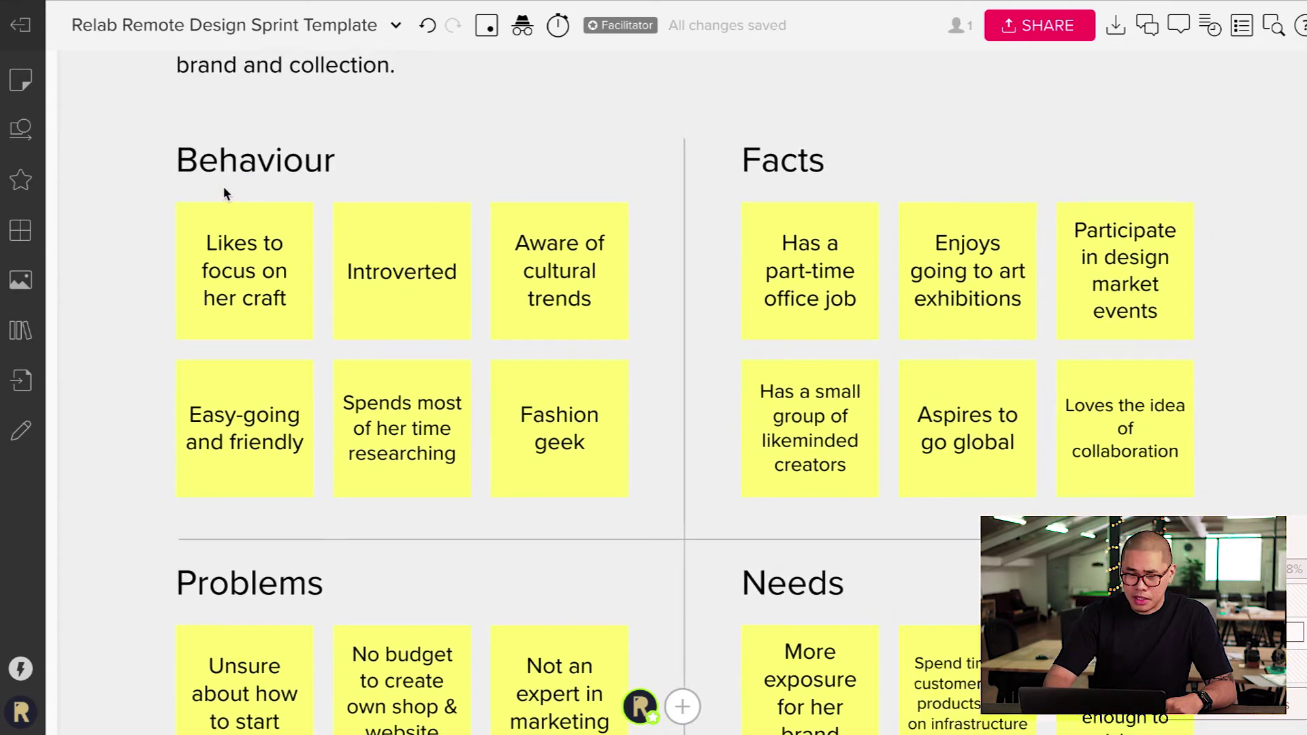
{"action": "scroll", "coordinate": [225, 193], "scroll_direction": "up", "scroll_amount": 1}
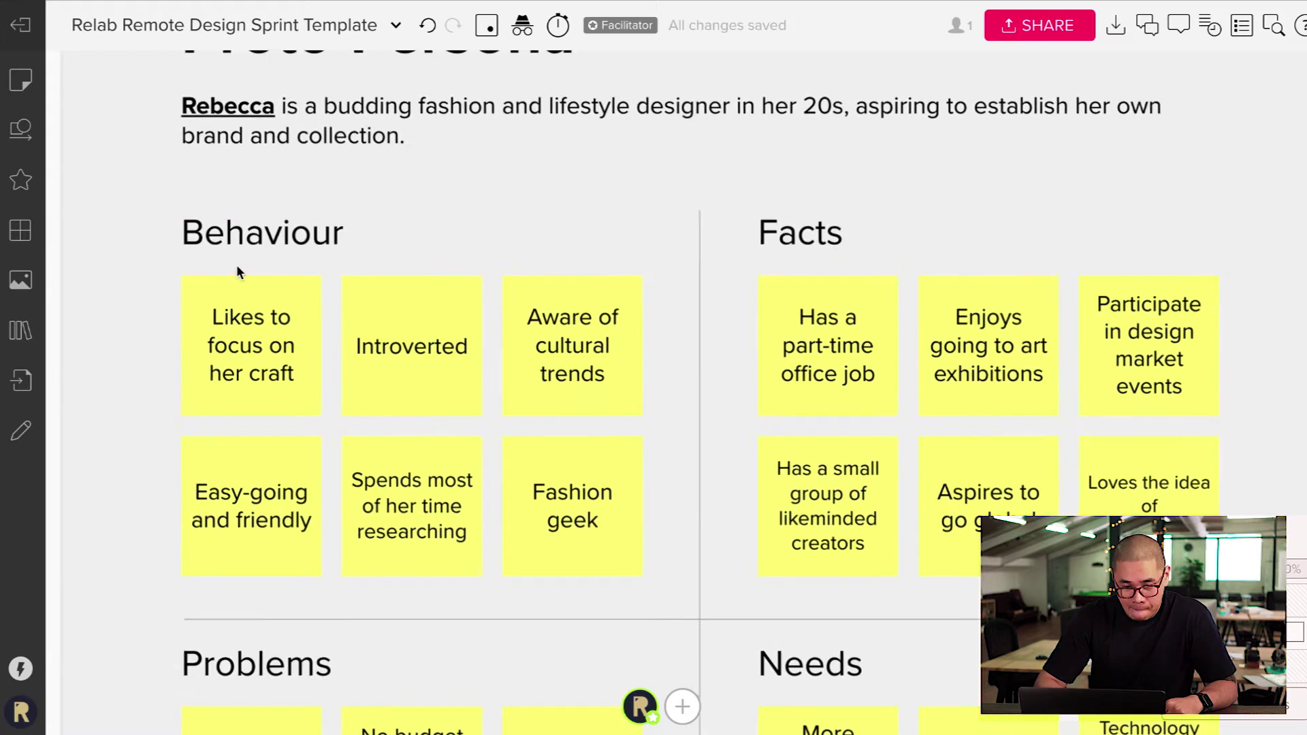
Pan across the Facts column and down to the Problems and Needs quadrants.
{"action": "scroll", "coordinate": [235, 264], "scroll_direction": "up", "scroll_amount": 3}
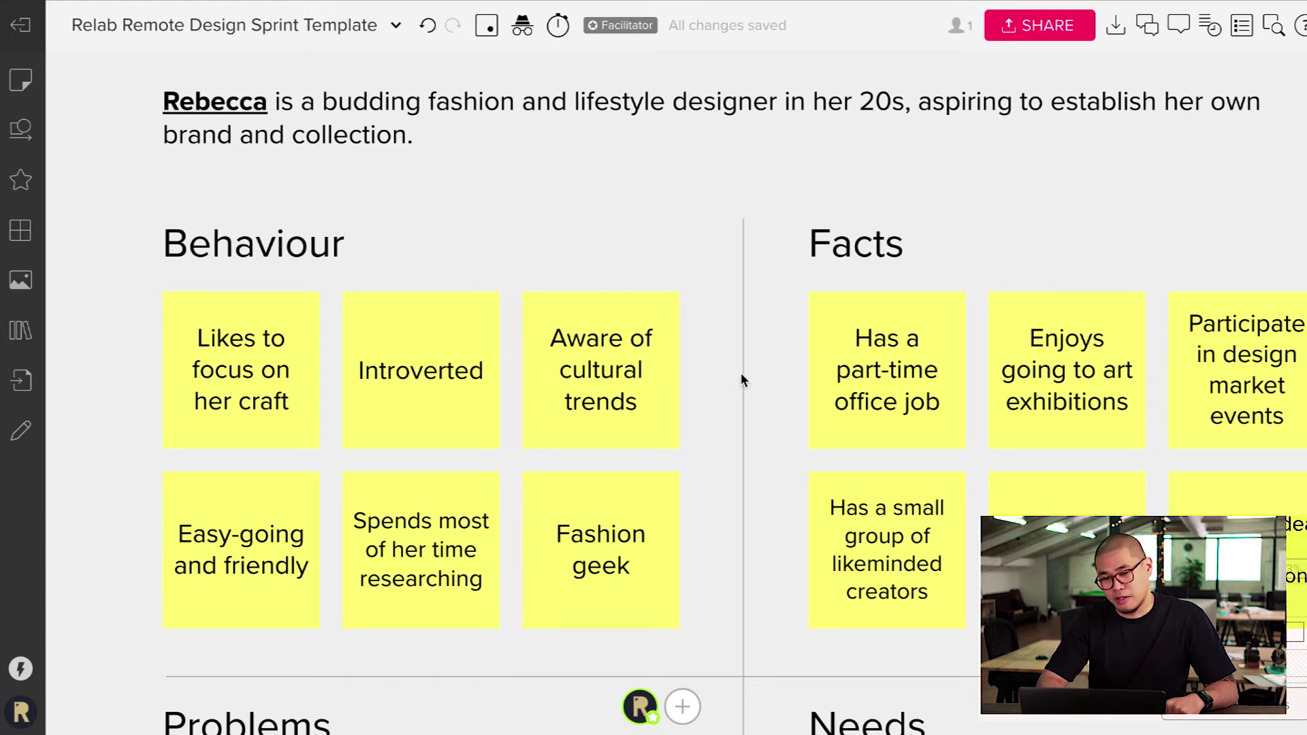
{"action": "scroll", "coordinate": [741, 377], "scroll_direction": "right", "scroll_amount": 5}
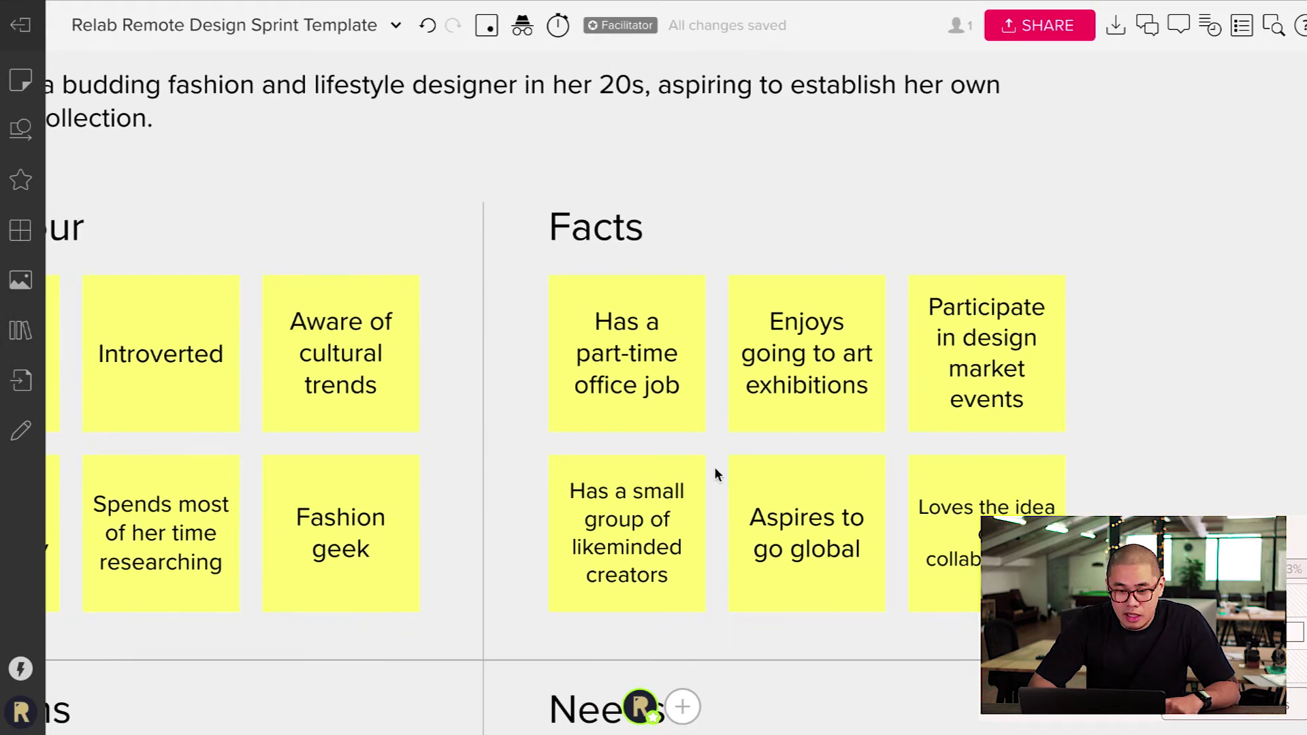
{"action": "scroll", "coordinate": [756, 453], "scroll_direction": "down", "scroll_amount": 1}
{"action": "scroll", "coordinate": [763, 451], "scroll_direction": "down", "scroll_amount": 1}
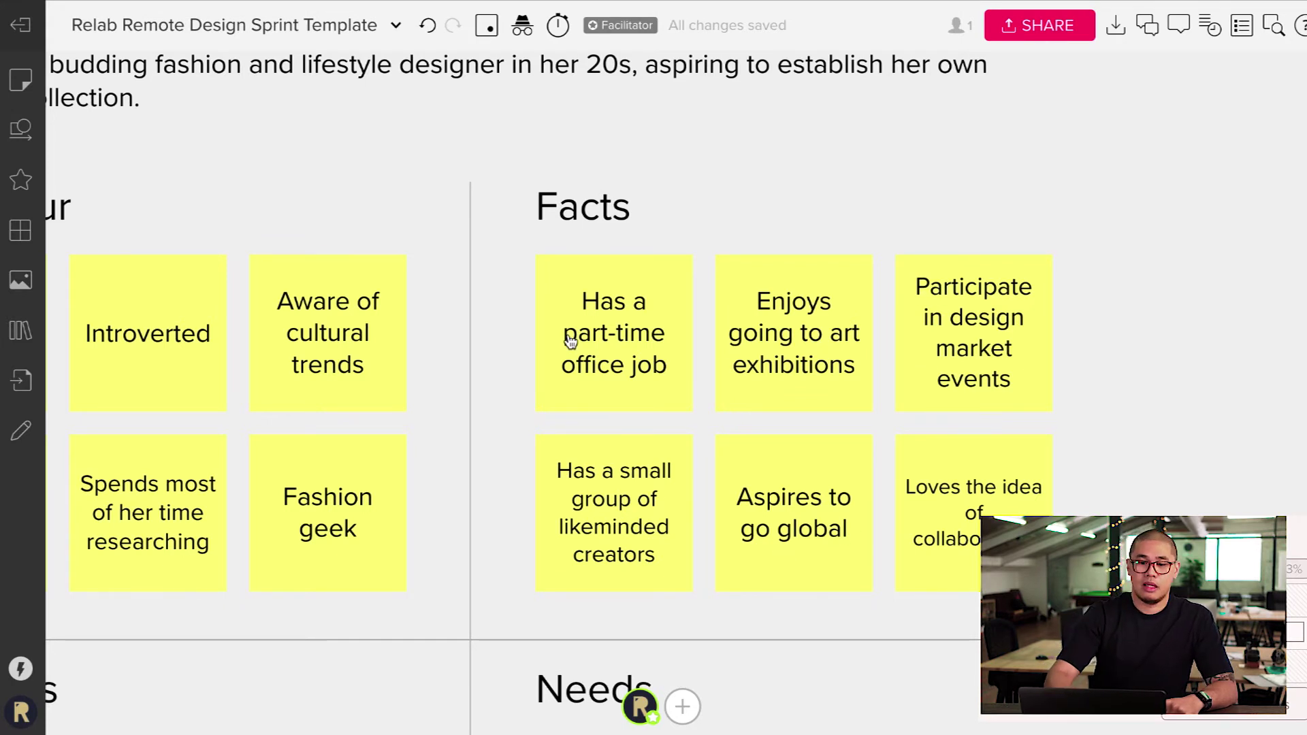
{"action": "scroll", "coordinate": [571, 340], "scroll_direction": "down", "scroll_amount": 5}
{"action": "scroll", "coordinate": [570, 340], "scroll_direction": "left", "scroll_amount": 4}
{"action": "scroll", "coordinate": [569, 341], "scroll_direction": "down", "scroll_amount": 3}
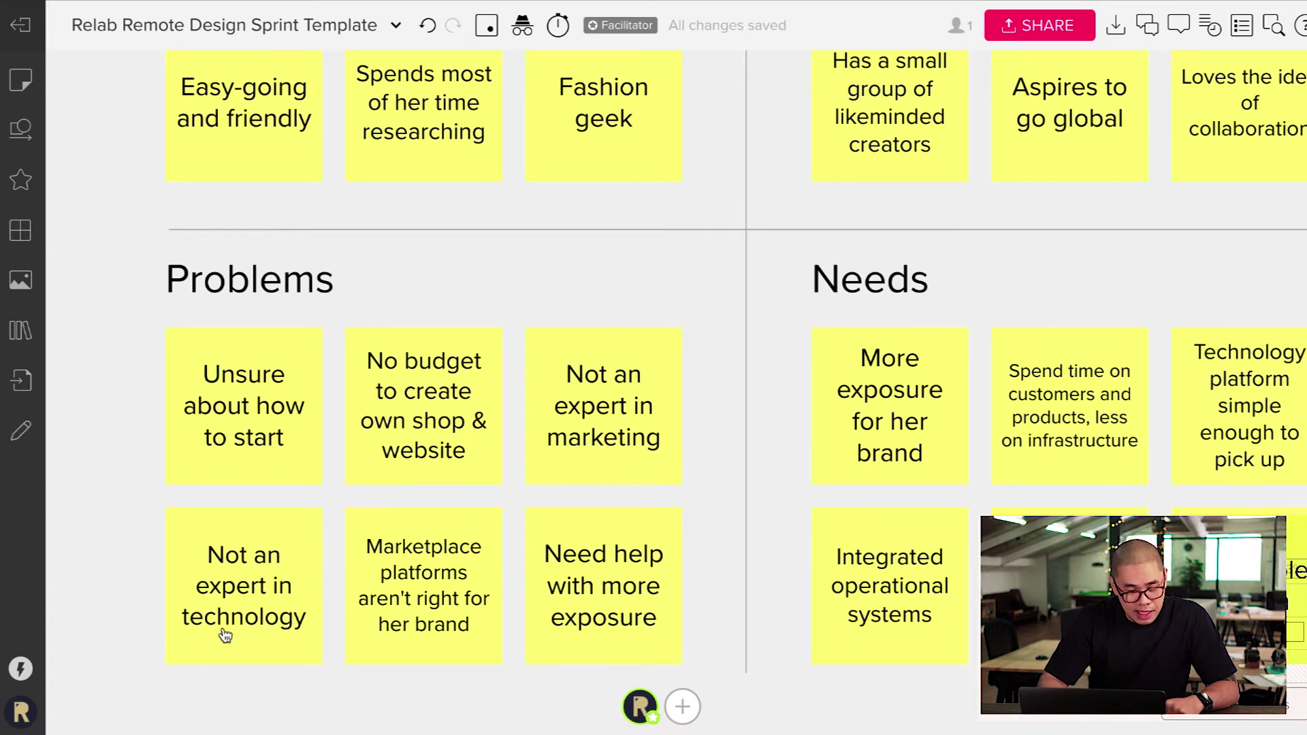
{"action": "scroll", "coordinate": [243, 634], "scroll_direction": "down", "scroll_amount": 2}
{"action": "scroll", "coordinate": [242, 633], "scroll_direction": "right", "scroll_amount": 2}
{"action": "scroll", "coordinate": [246, 637], "scroll_direction": "down", "scroll_amount": 3}
{"action": "scroll", "coordinate": [246, 636], "scroll_direction": "right", "scroll_amount": 3}
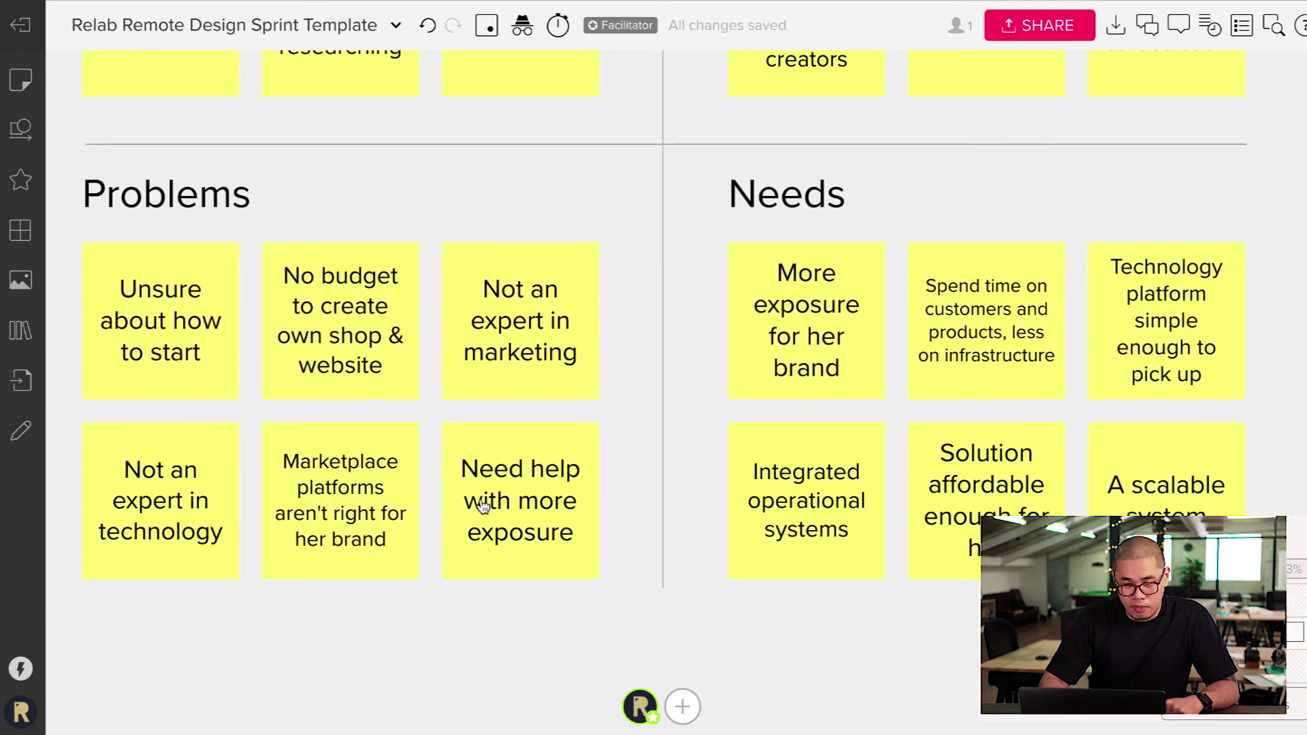
{"action": "scroll", "coordinate": [568, 411], "scroll_direction": "right", "scroll_amount": 10}
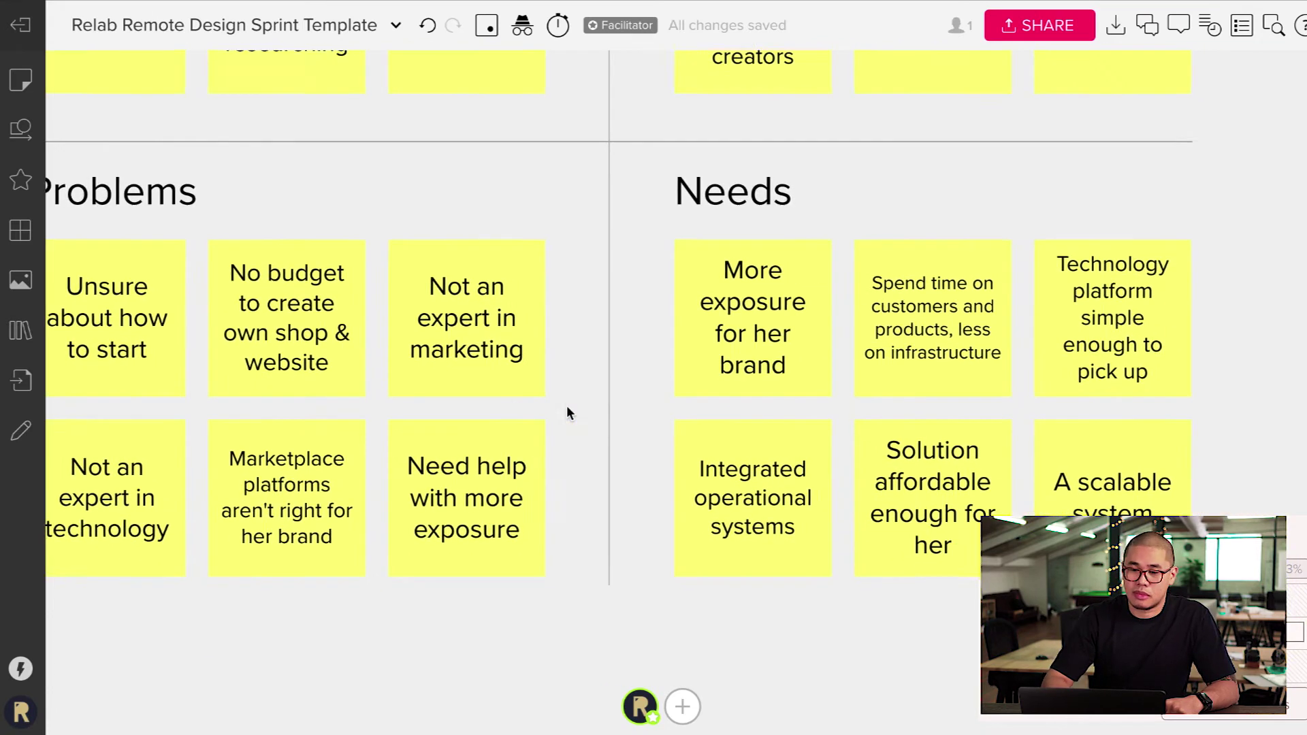
{"action": "scroll", "coordinate": [568, 411], "scroll_direction": "up", "scroll_amount": 1}
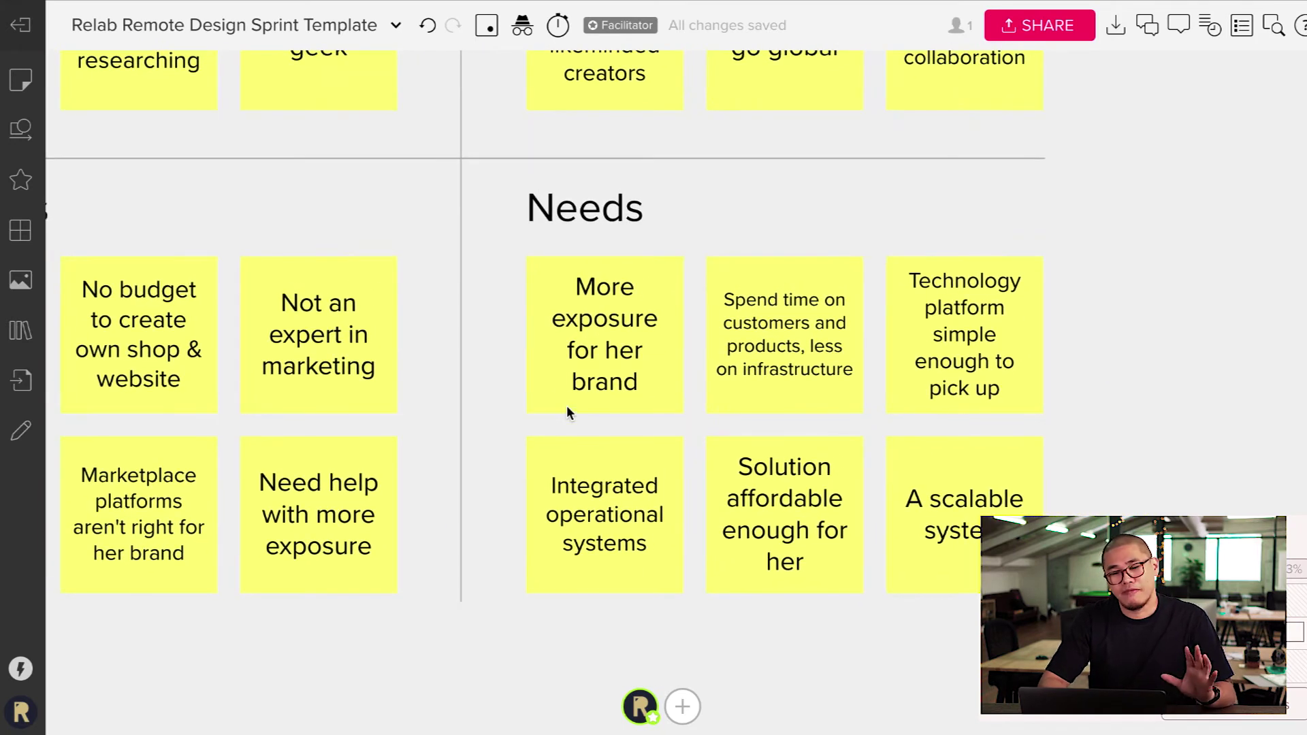
{"action": "scroll", "coordinate": [569, 411], "scroll_direction": "right", "scroll_amount": 2}
{"action": "scroll", "coordinate": [569, 412], "scroll_direction": "up", "scroll_amount": 1}
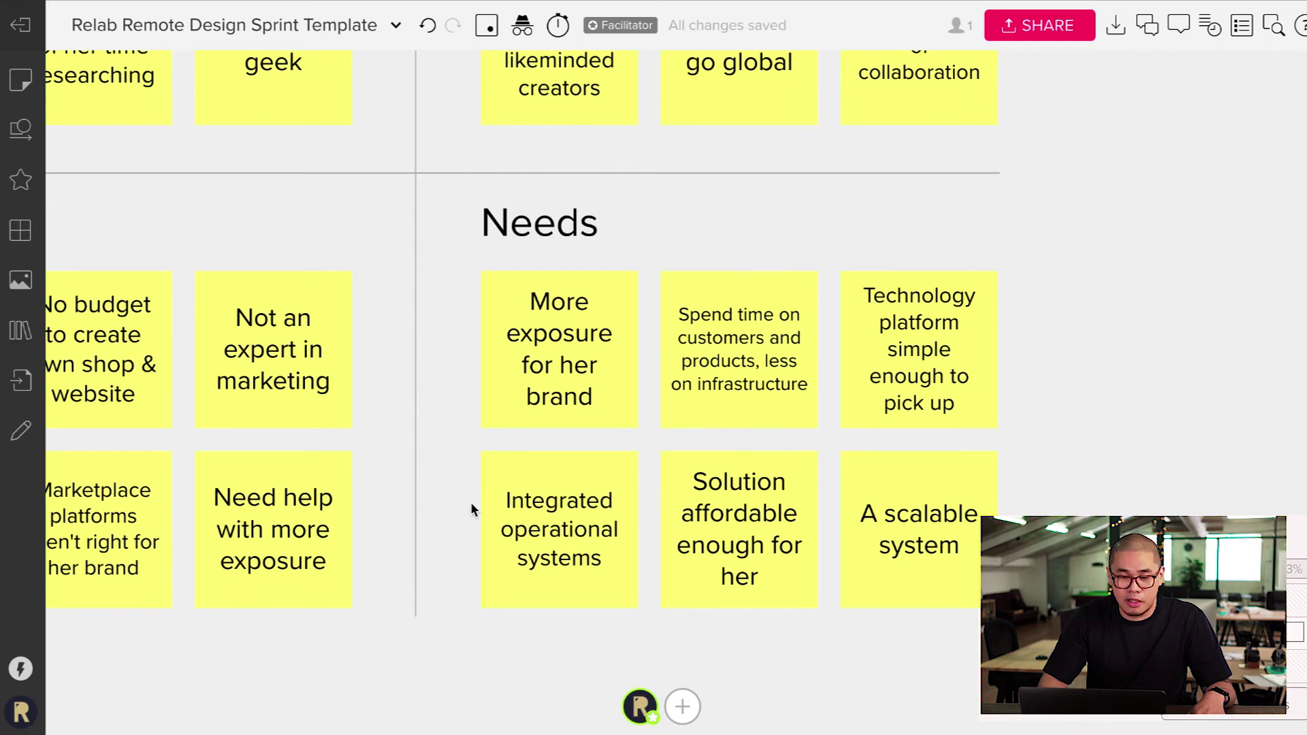
{"action": "scroll", "coordinate": [476, 523], "scroll_direction": "down", "scroll_amount": 1}
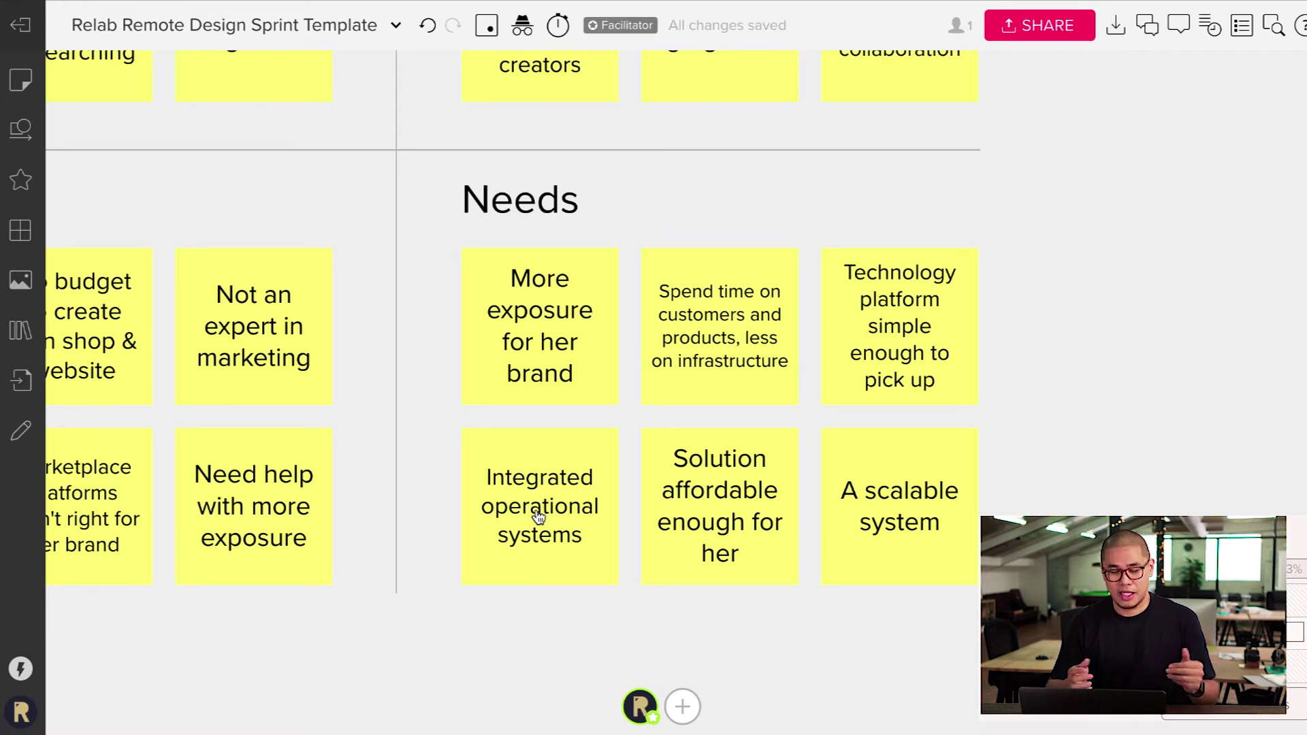
{"action": "scroll", "coordinate": [1020, 337], "scroll_direction": "down", "scroll_amount": 3}
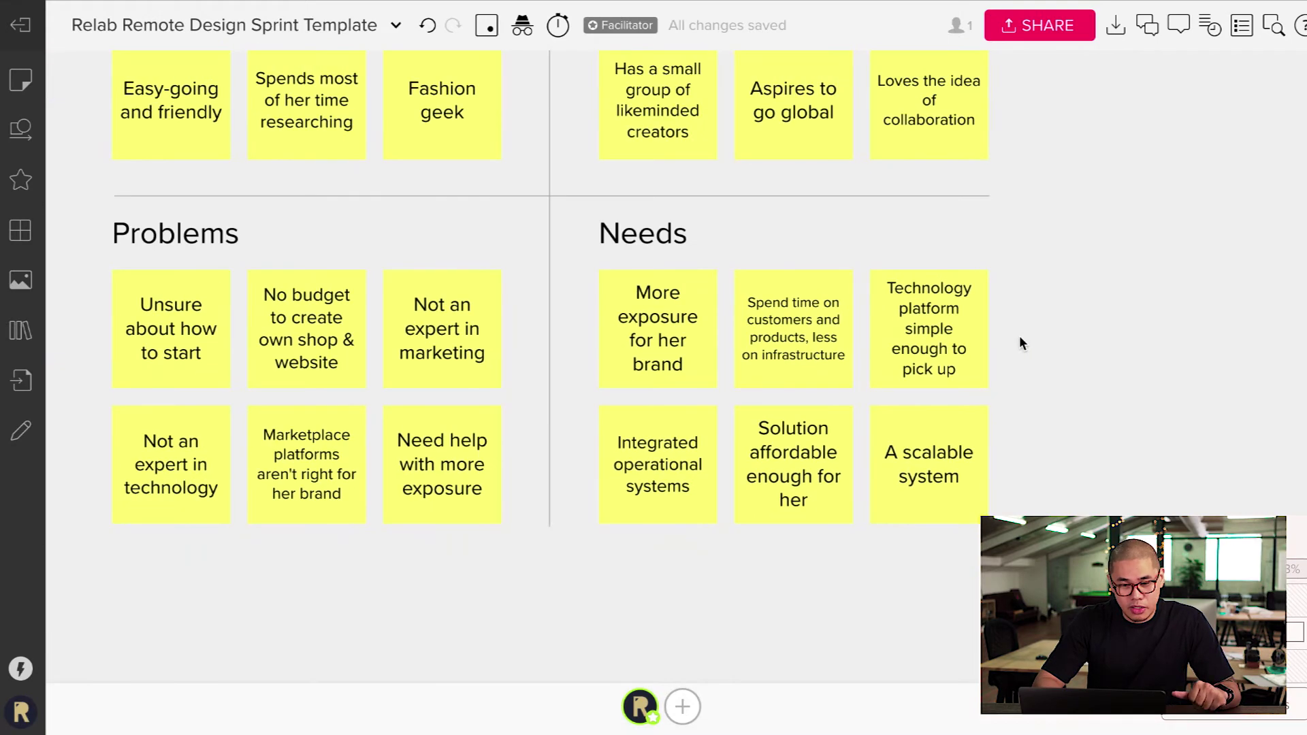
Zoom out and pan until all four Proto-Persona quadrants fit on screen.
{"action": "scroll", "coordinate": [1019, 337], "scroll_direction": "up", "scroll_amount": 3}
{"action": "scroll", "coordinate": [865, 327], "scroll_direction": "down", "scroll_amount": 2}
{"action": "scroll", "coordinate": [864, 327], "scroll_direction": "left", "scroll_amount": 2}
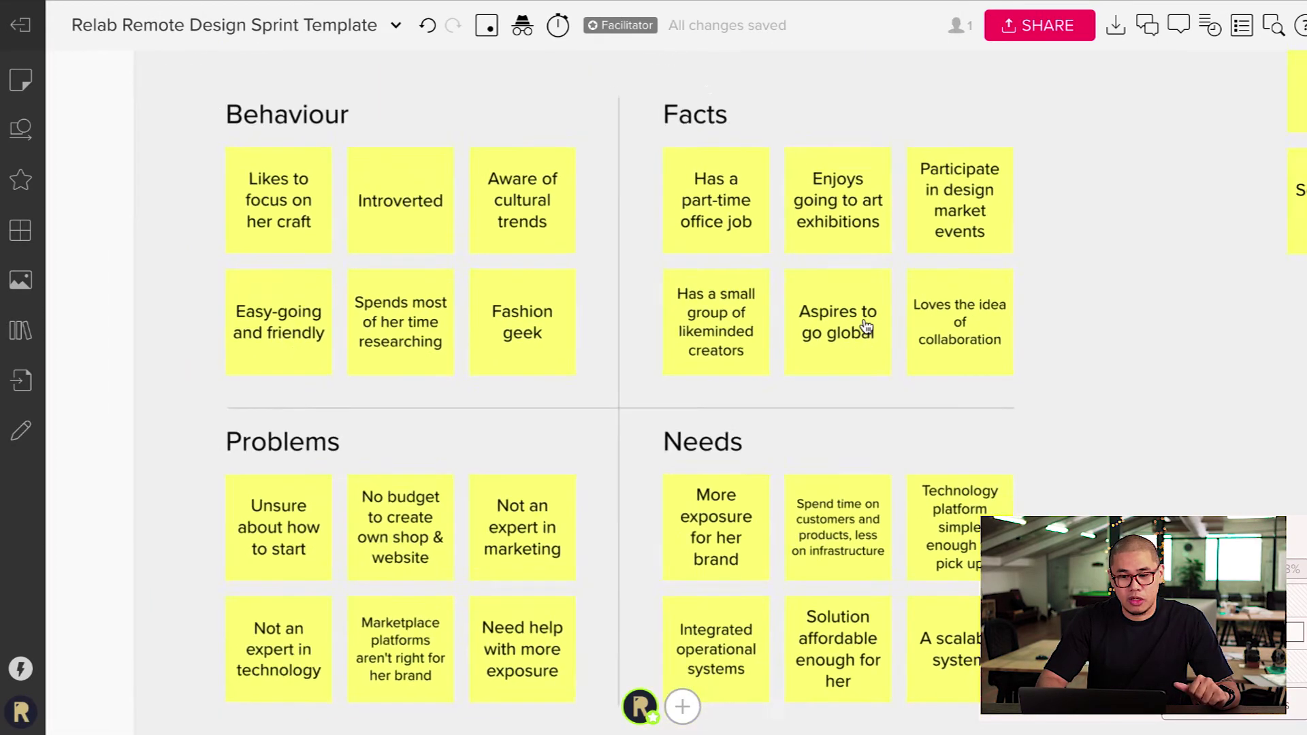
{"action": "scroll", "coordinate": [866, 327], "scroll_direction": "down", "scroll_amount": 2}
{"action": "scroll", "coordinate": [866, 326], "scroll_direction": "up", "scroll_amount": 2}
{"action": "scroll", "coordinate": [866, 327], "scroll_direction": "right", "scroll_amount": 2}
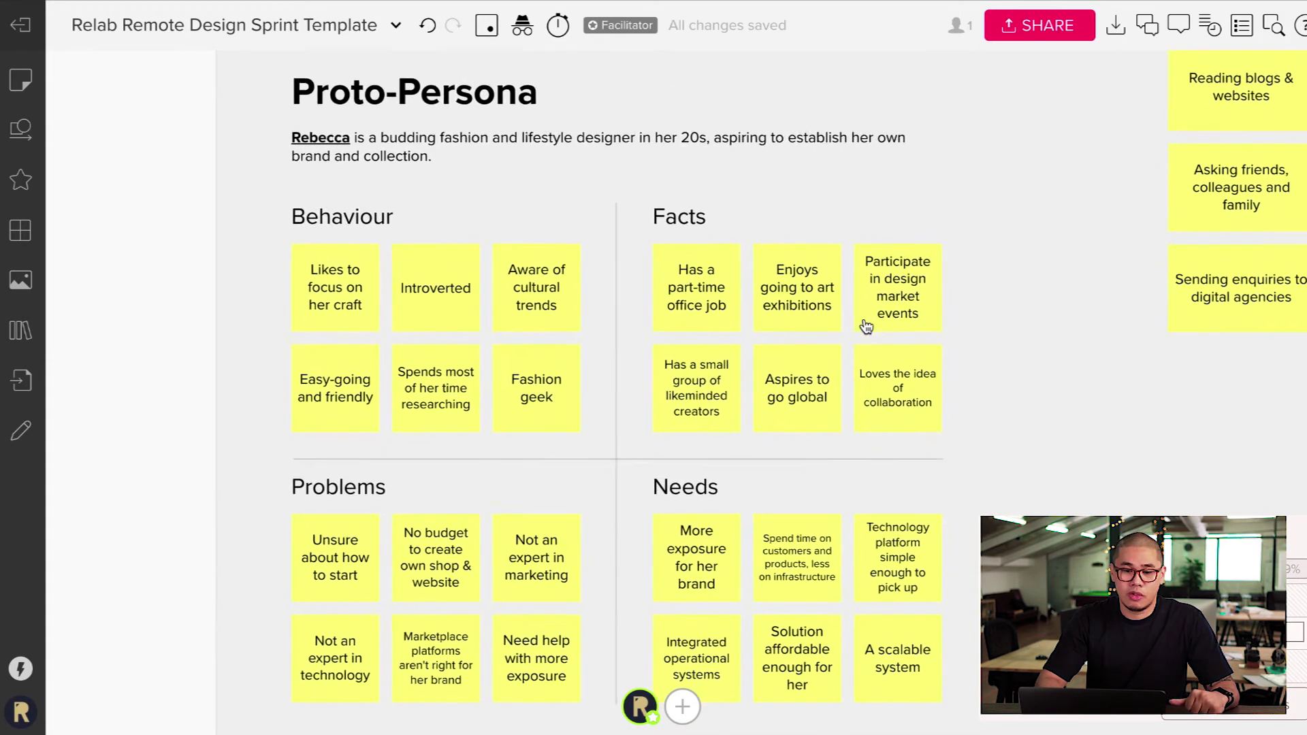
{"action": "scroll", "coordinate": [866, 327], "scroll_direction": "down", "scroll_amount": 1}
{"action": "scroll", "coordinate": [866, 327], "scroll_direction": "right", "scroll_amount": 1}
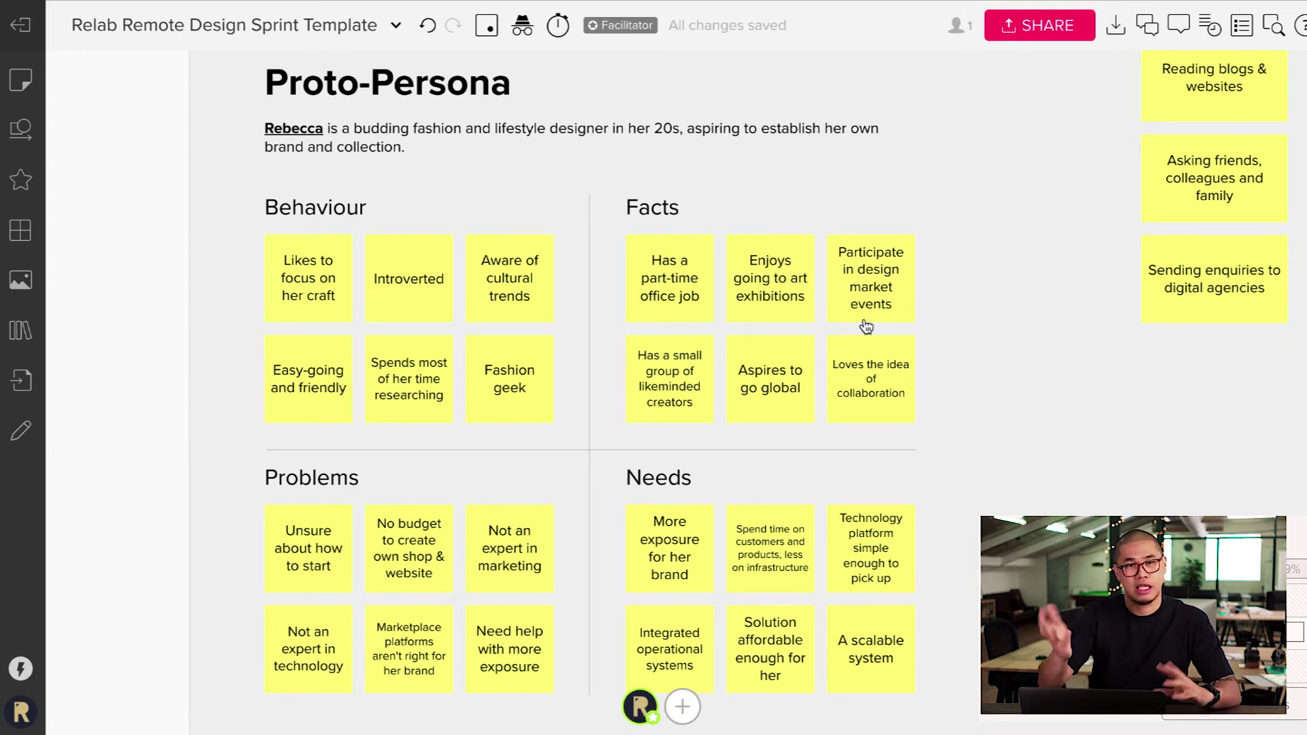
Pan right onto the User Experience Map's Research and Consideration notes.
{"action": "scroll", "coordinate": [911, 269], "scroll_direction": "right", "scroll_amount": 10}
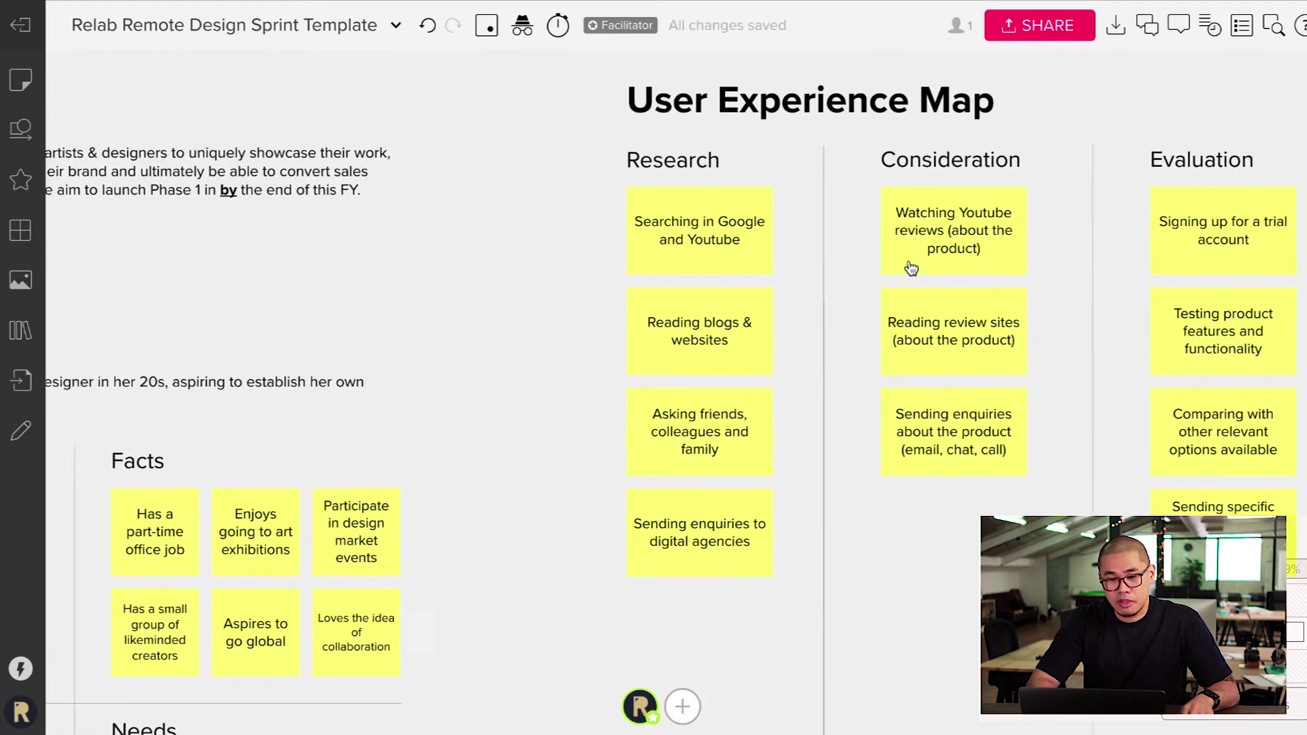
{"action": "scroll", "coordinate": [911, 268], "scroll_direction": "right", "scroll_amount": 6}
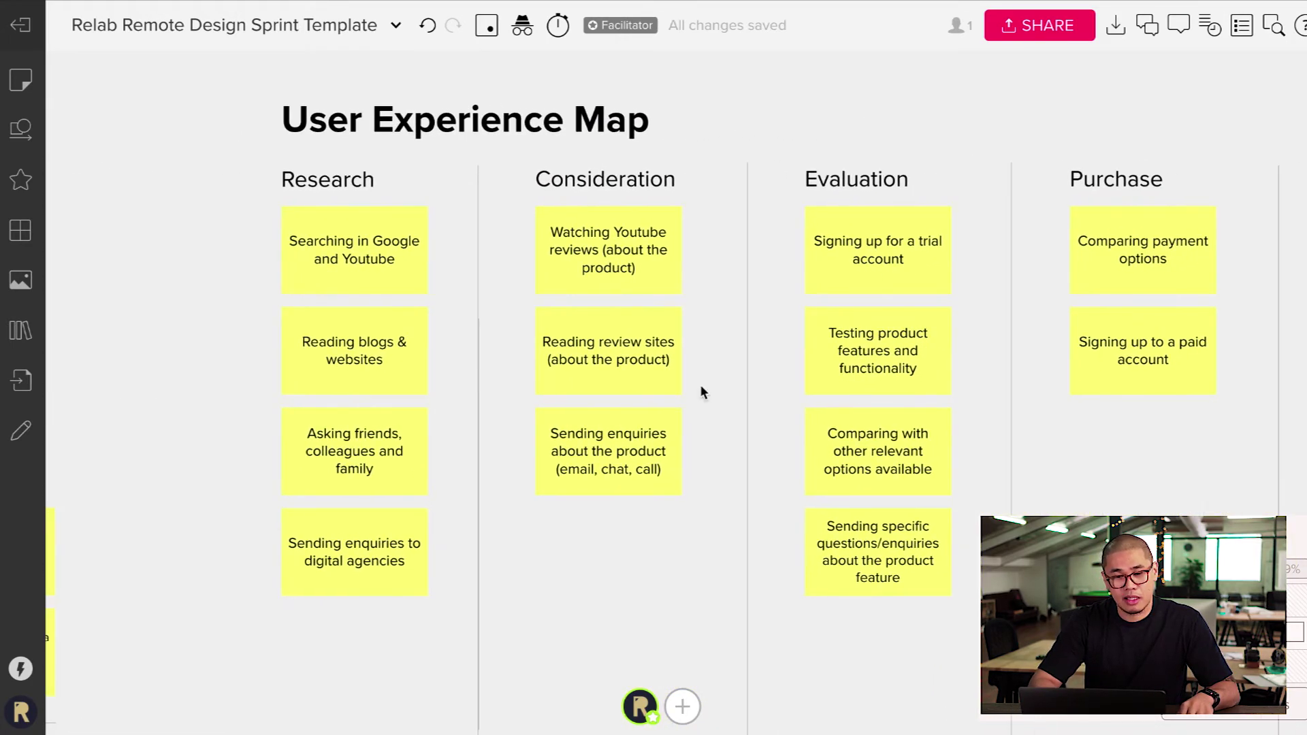
{"action": "scroll", "coordinate": [818, 340], "scroll_direction": "right", "scroll_amount": 3}
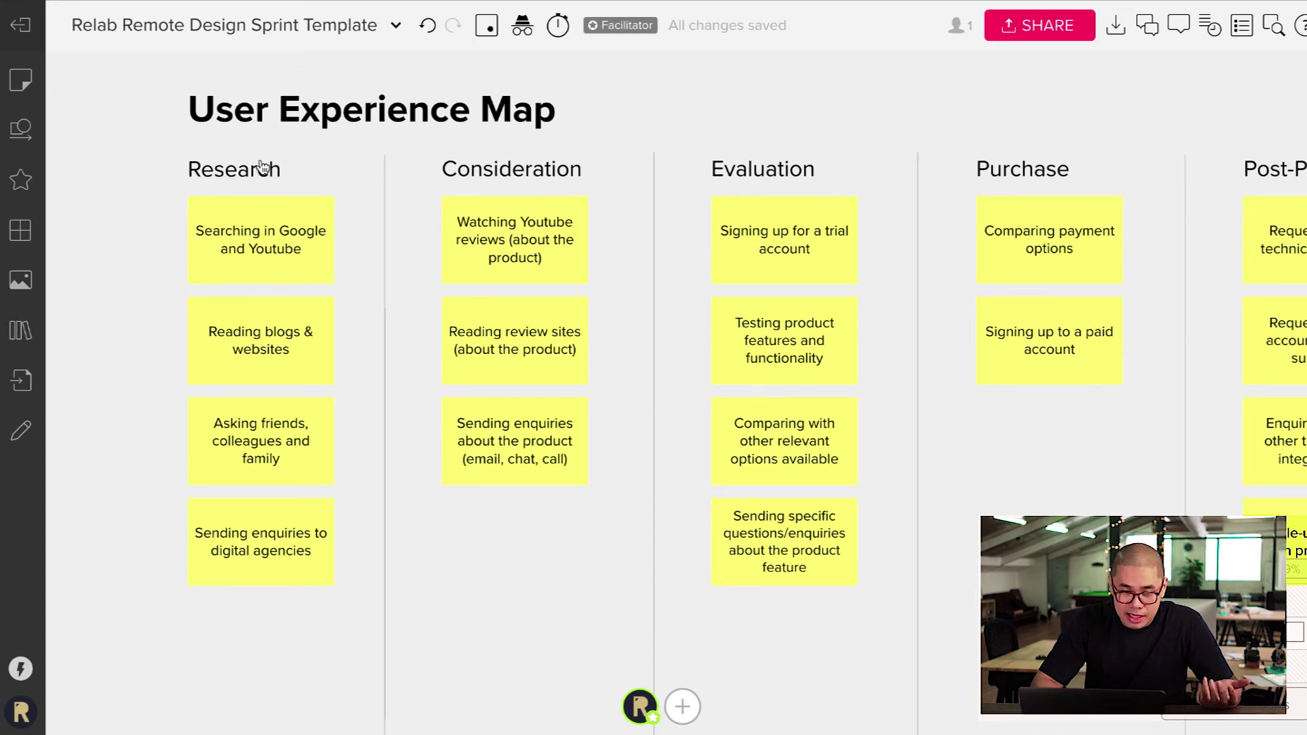
{"action": "scroll", "coordinate": [247, 154], "scroll_direction": "up", "scroll_amount": 4}
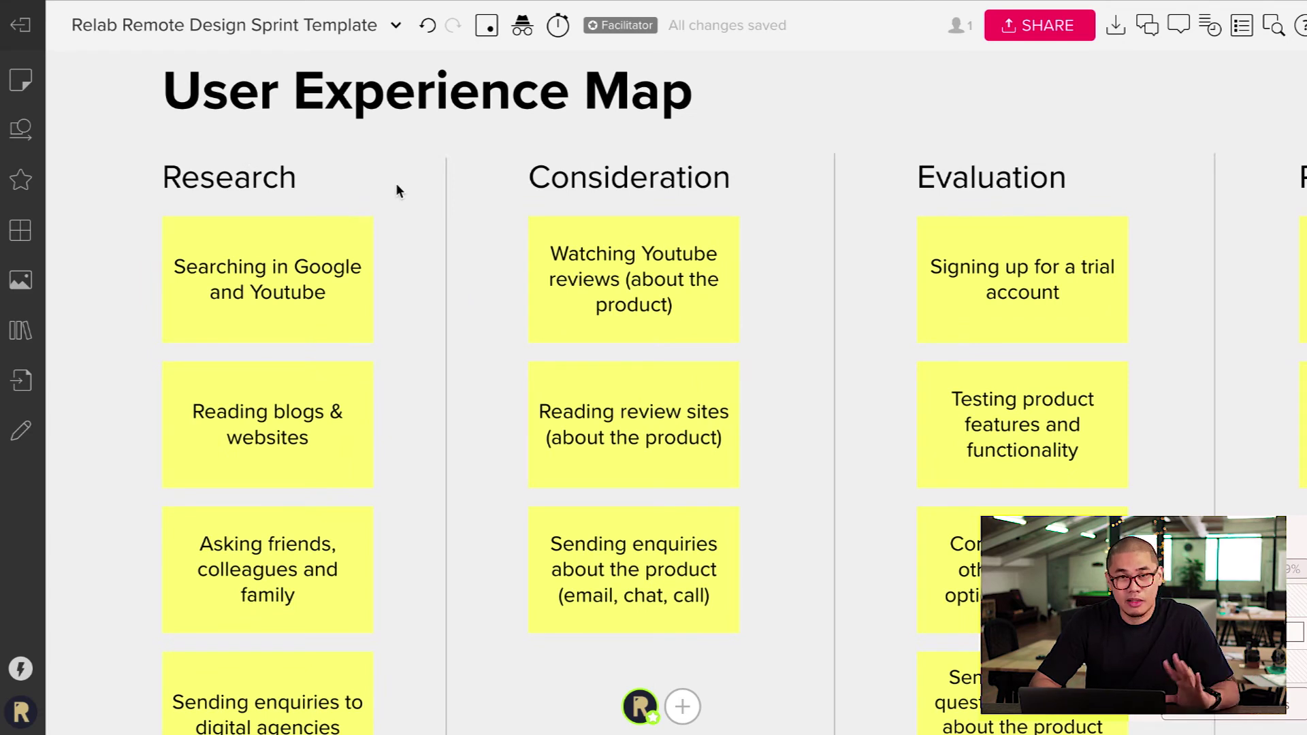
{"action": "scroll", "coordinate": [398, 191], "scroll_direction": "down", "scroll_amount": 4}
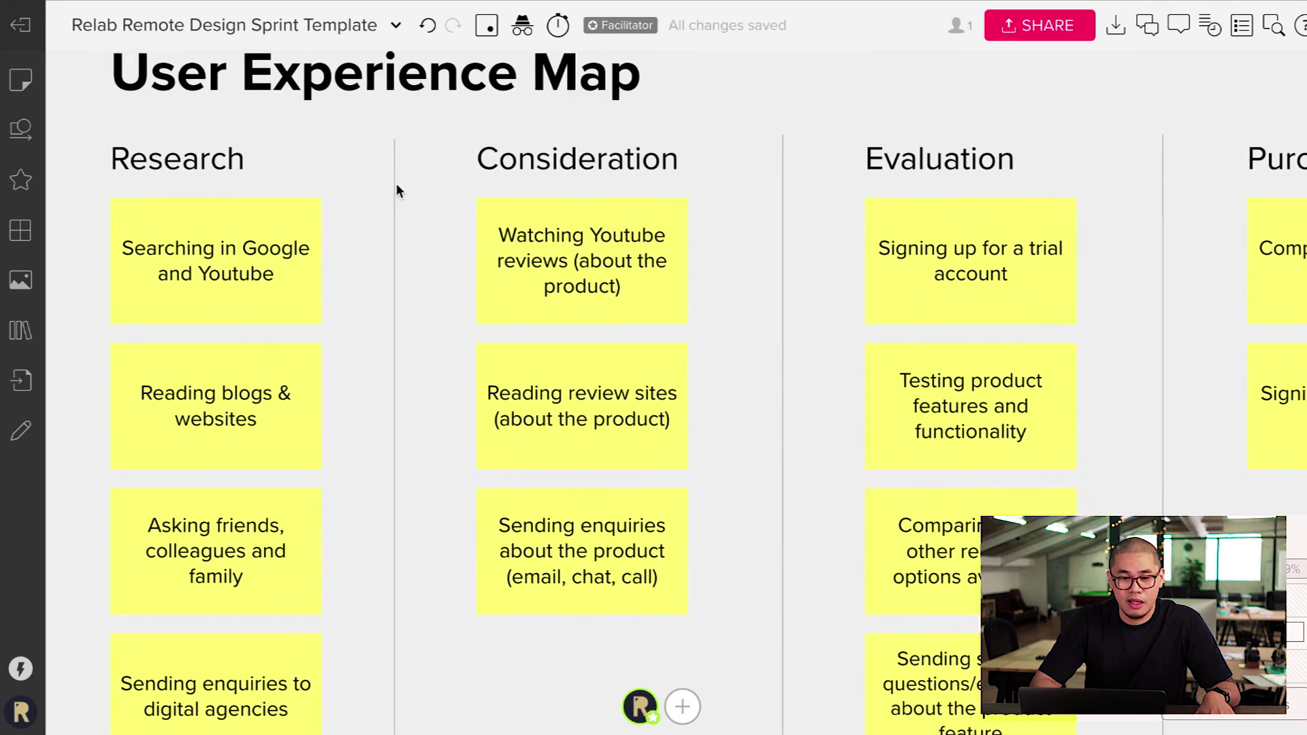
{"action": "scroll", "coordinate": [397, 183], "scroll_direction": "right", "scroll_amount": 5}
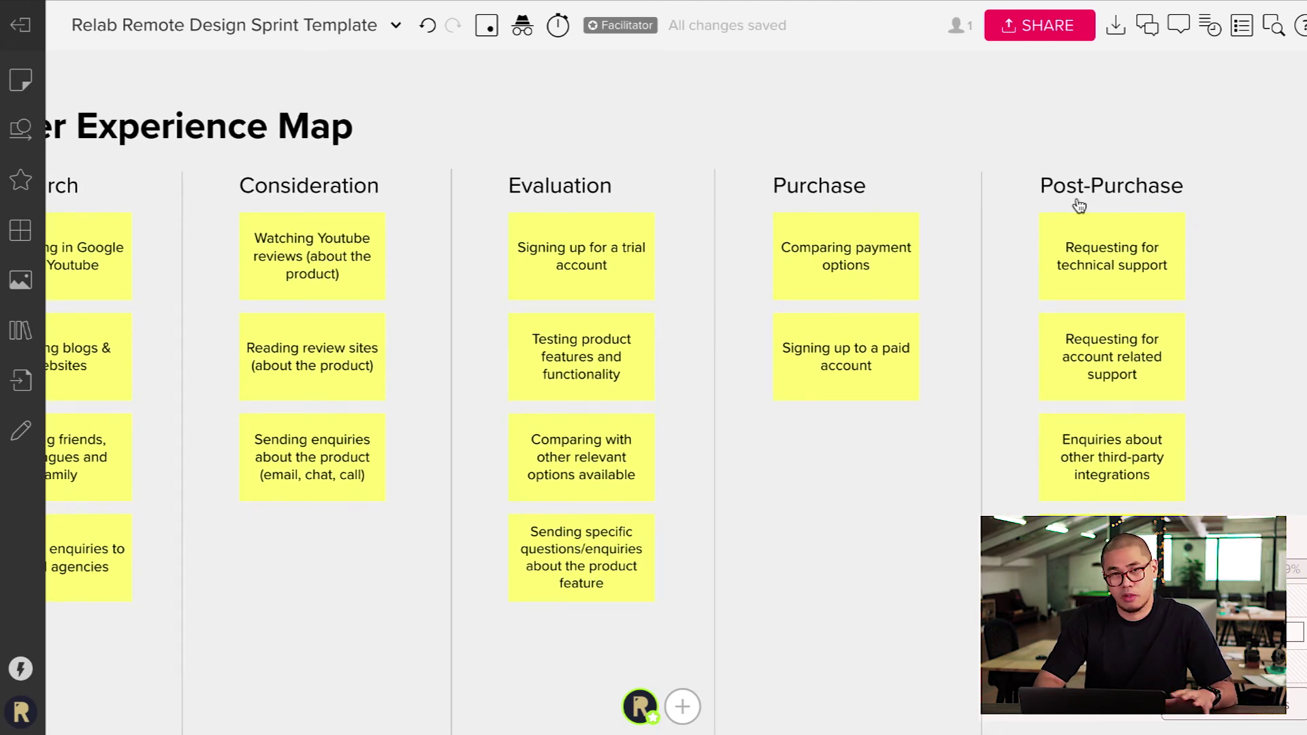
{"action": "scroll", "coordinate": [406, 268], "scroll_direction": "left", "scroll_amount": 8}
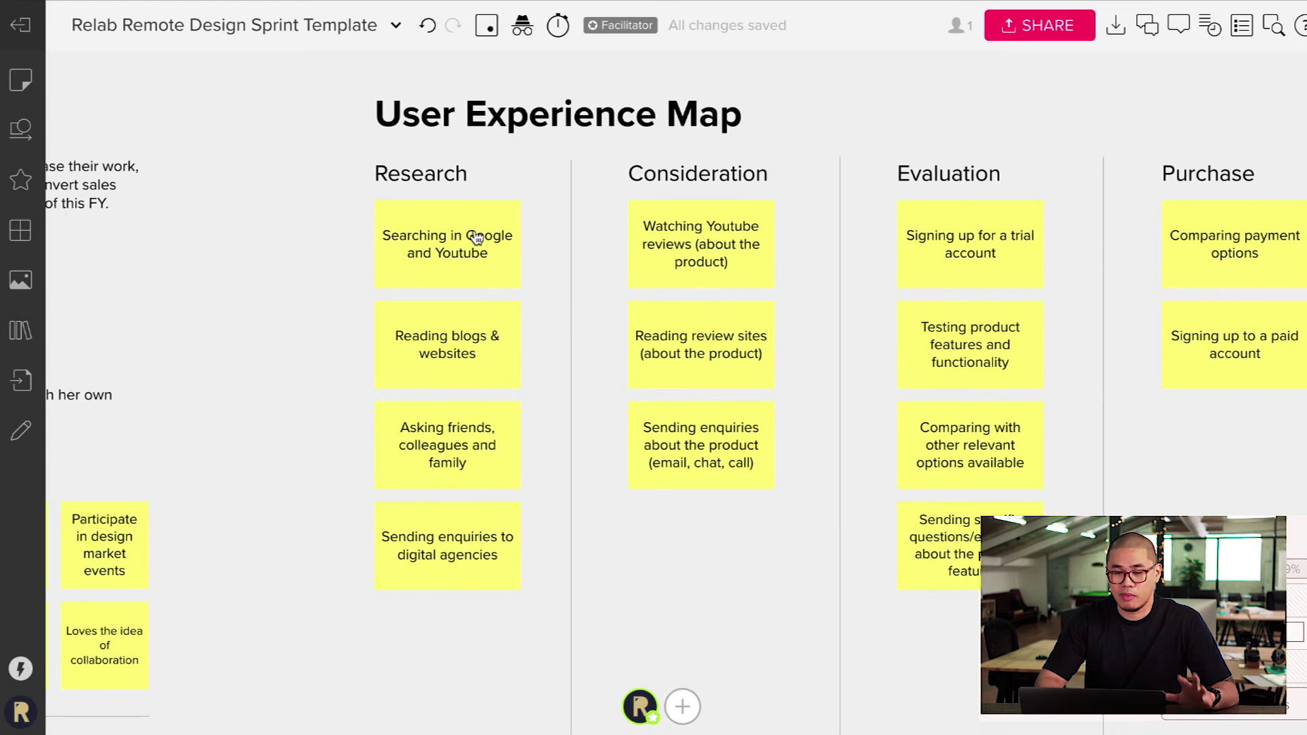
Zoom in to read the Consideration and Evaluation sticky notes up close.
{"action": "scroll", "coordinate": [448, 230], "scroll_direction": "up", "scroll_amount": 5}
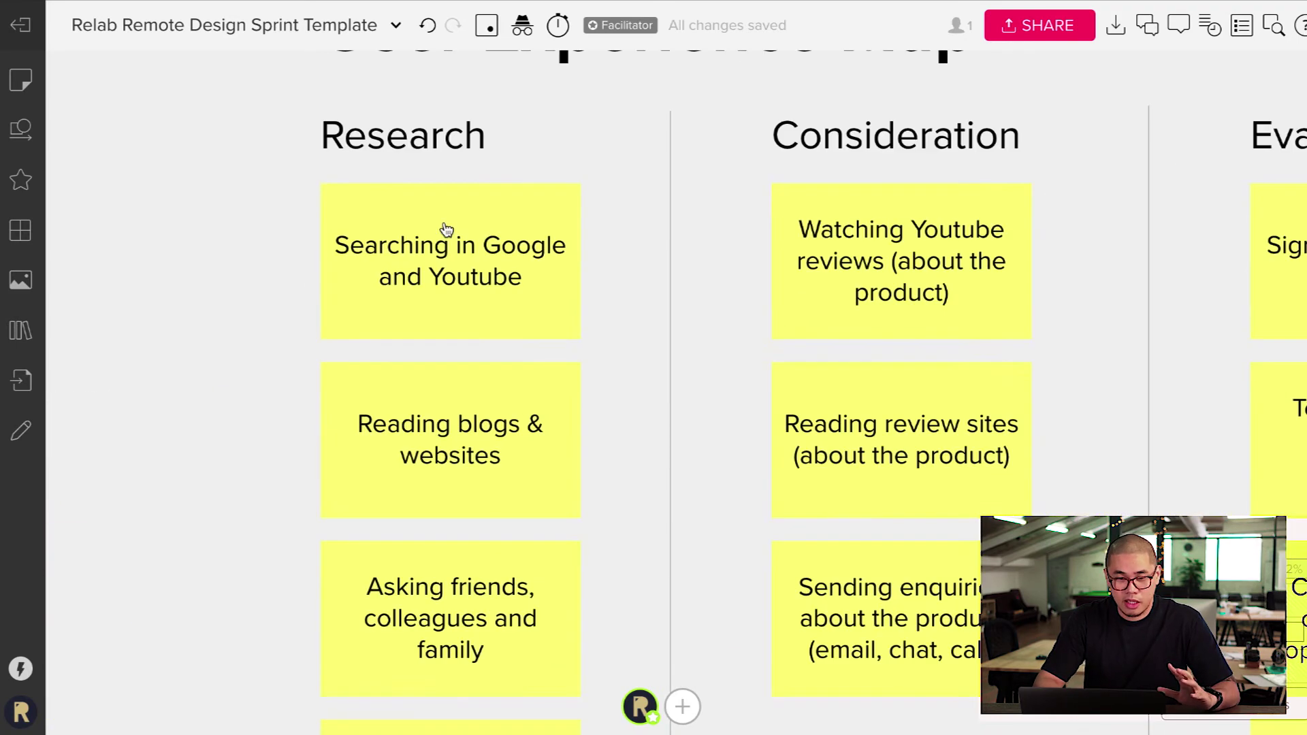
{"action": "scroll", "coordinate": [758, 355], "scroll_direction": "right", "scroll_amount": 2}
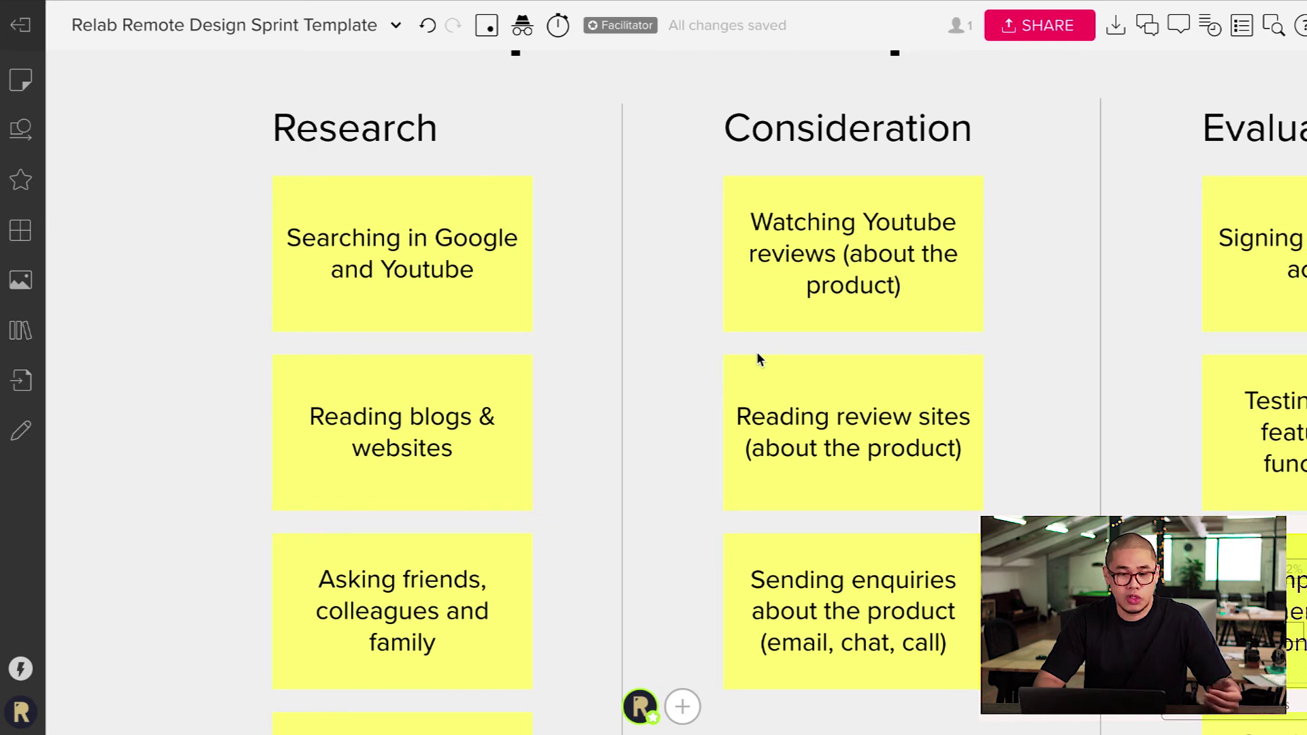
{"action": "scroll", "coordinate": [626, 392], "scroll_direction": "down", "scroll_amount": 2}
{"action": "scroll", "coordinate": [627, 393], "scroll_direction": "down", "scroll_amount": 3}
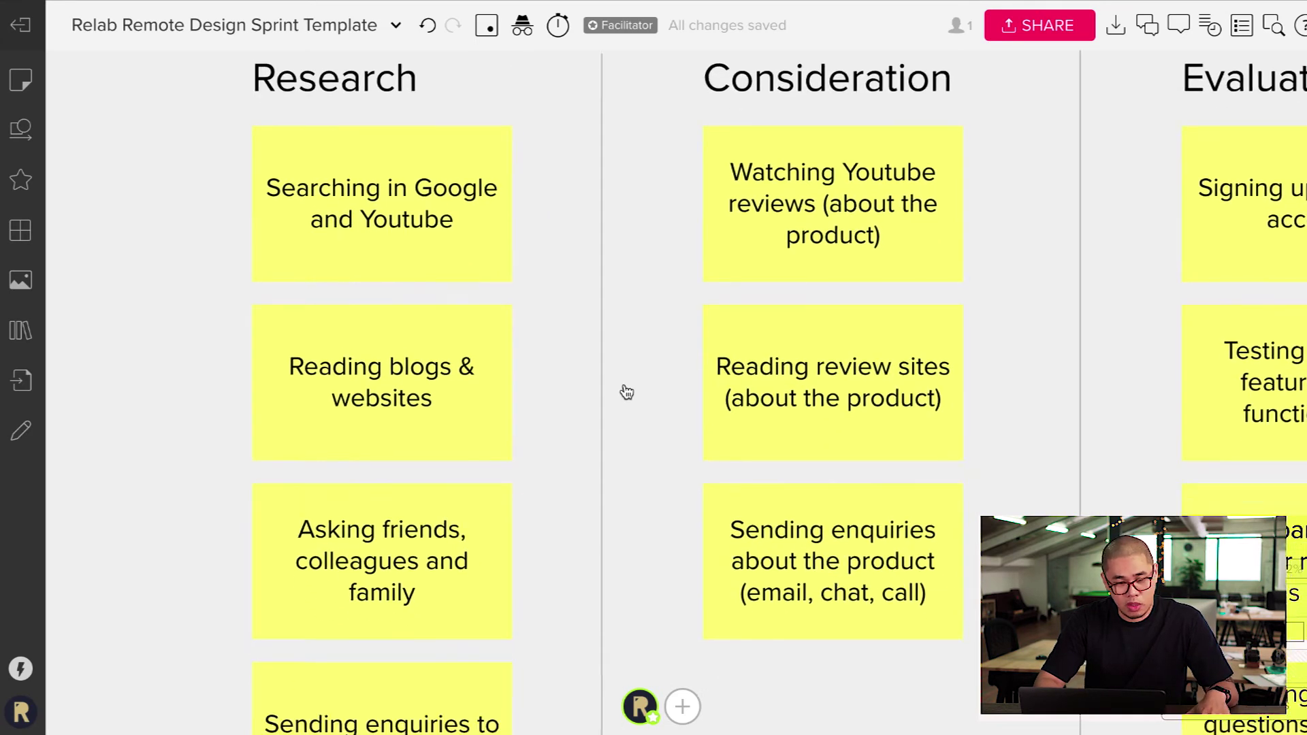
{"action": "scroll", "coordinate": [624, 384], "scroll_direction": "down", "scroll_amount": 4}
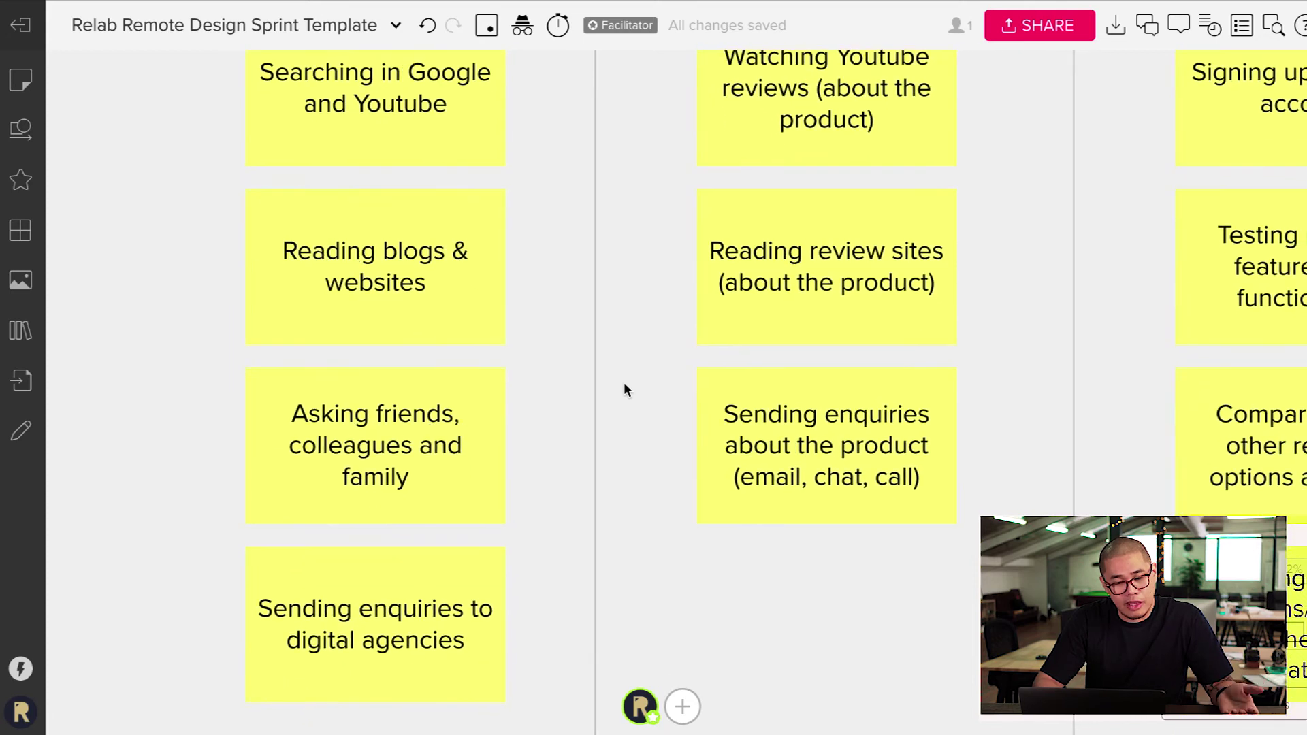
{"action": "scroll", "coordinate": [627, 390], "scroll_direction": "down", "scroll_amount": 4}
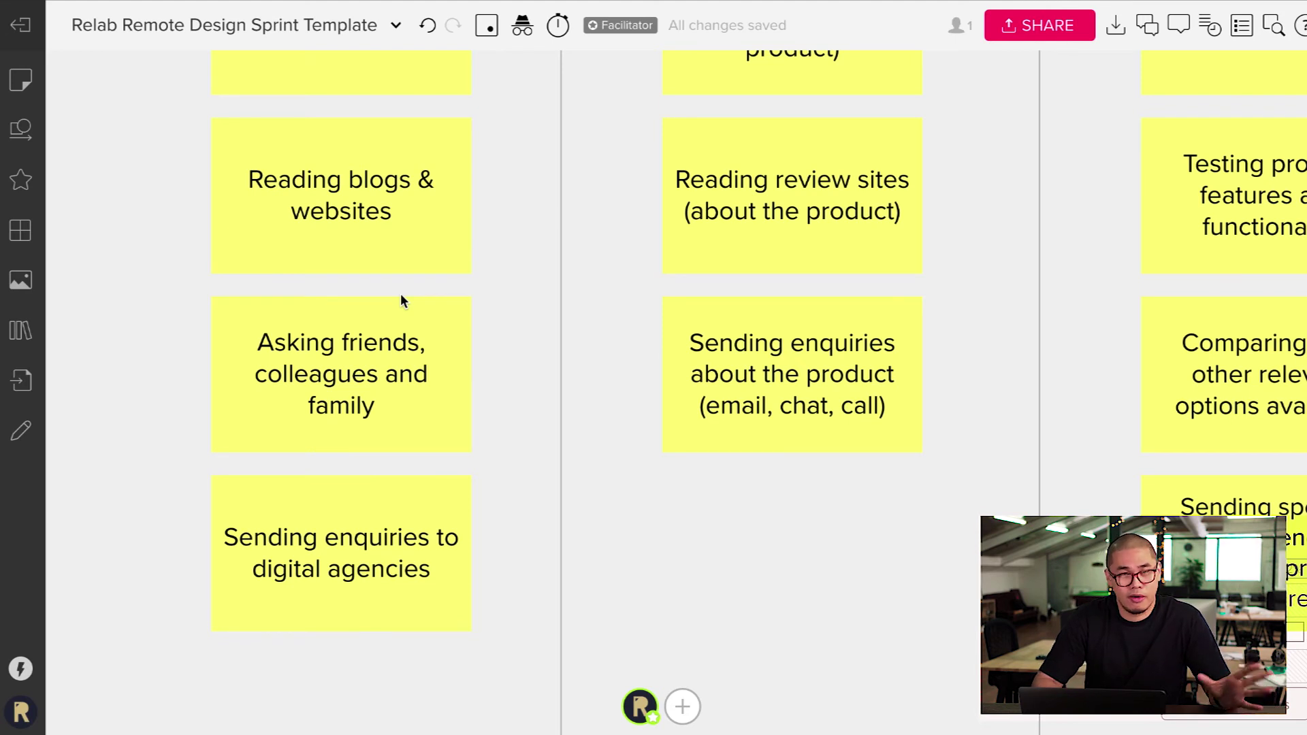
{"action": "scroll", "coordinate": [383, 363], "scroll_direction": "up", "scroll_amount": 8}
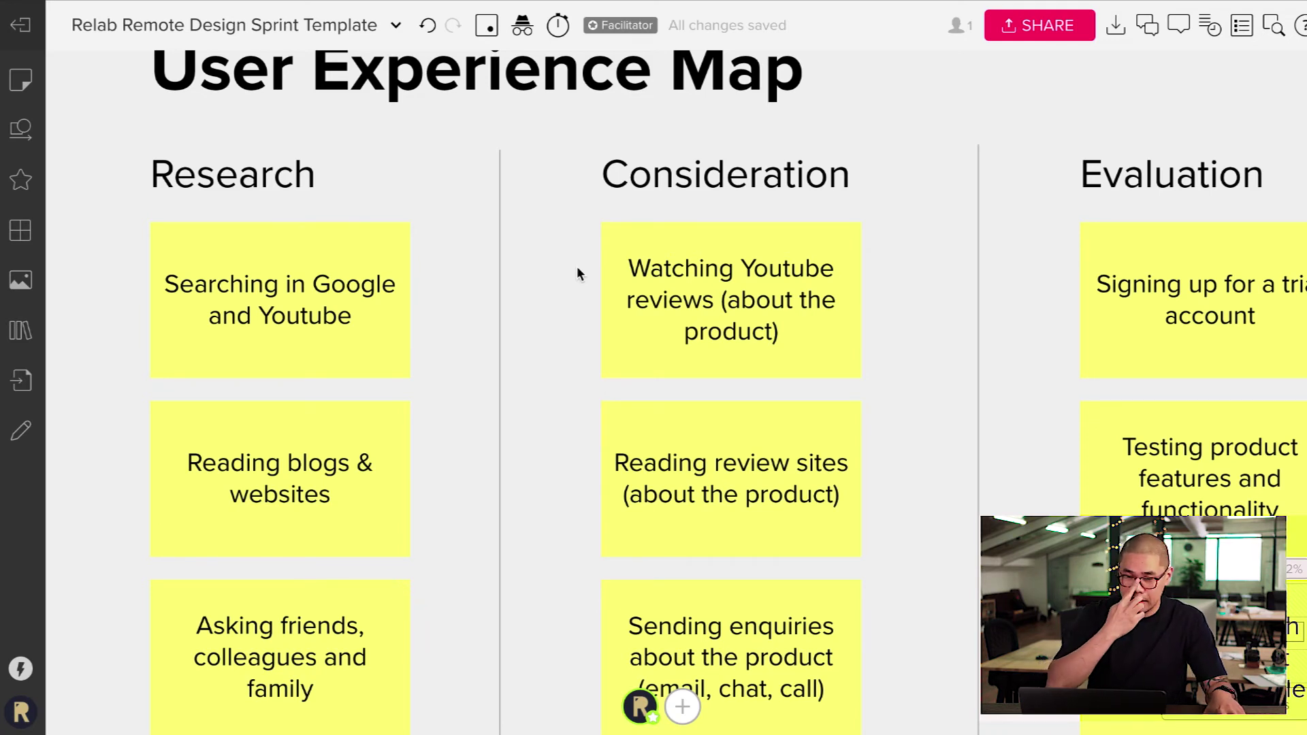
{"action": "scroll", "coordinate": [703, 282], "scroll_direction": "right", "scroll_amount": 5}
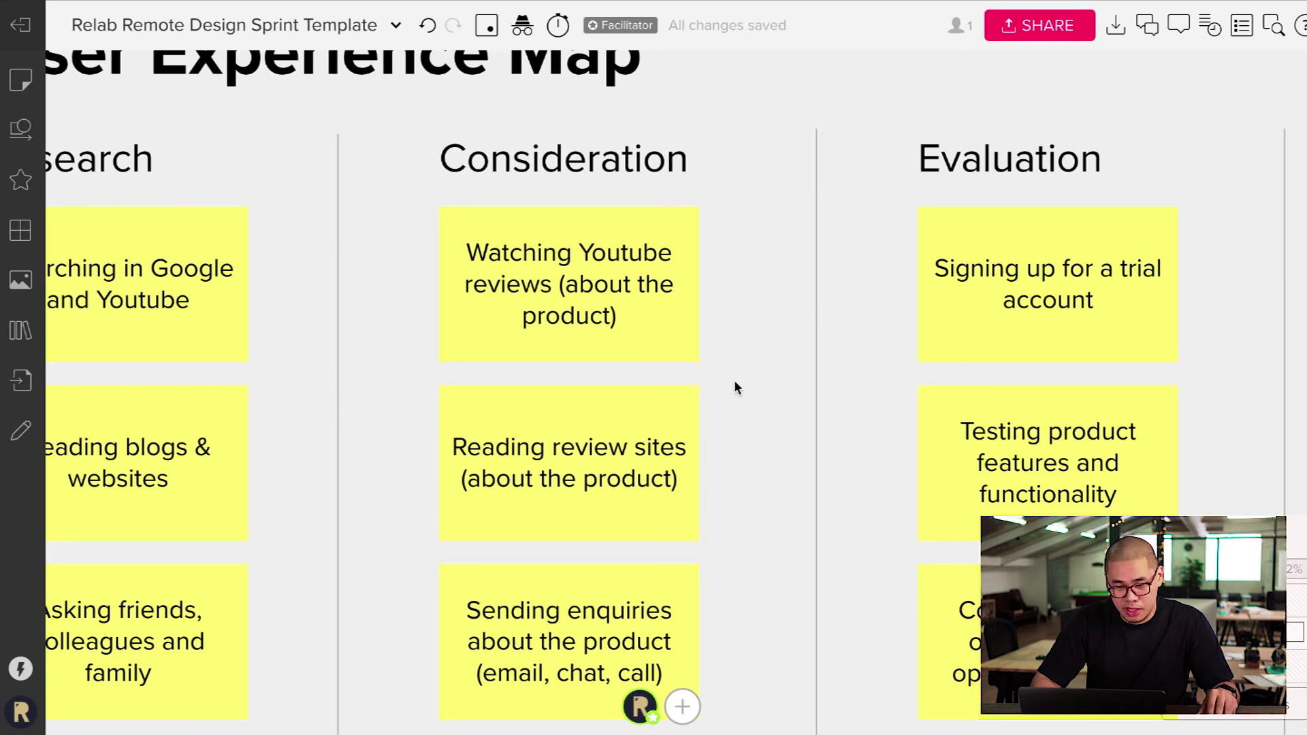
Pan down and right to read the Evaluation column's notes.
{"action": "scroll", "coordinate": [735, 385], "scroll_direction": "down", "scroll_amount": 2}
{"action": "scroll", "coordinate": [735, 386], "scroll_direction": "right", "scroll_amount": 1}
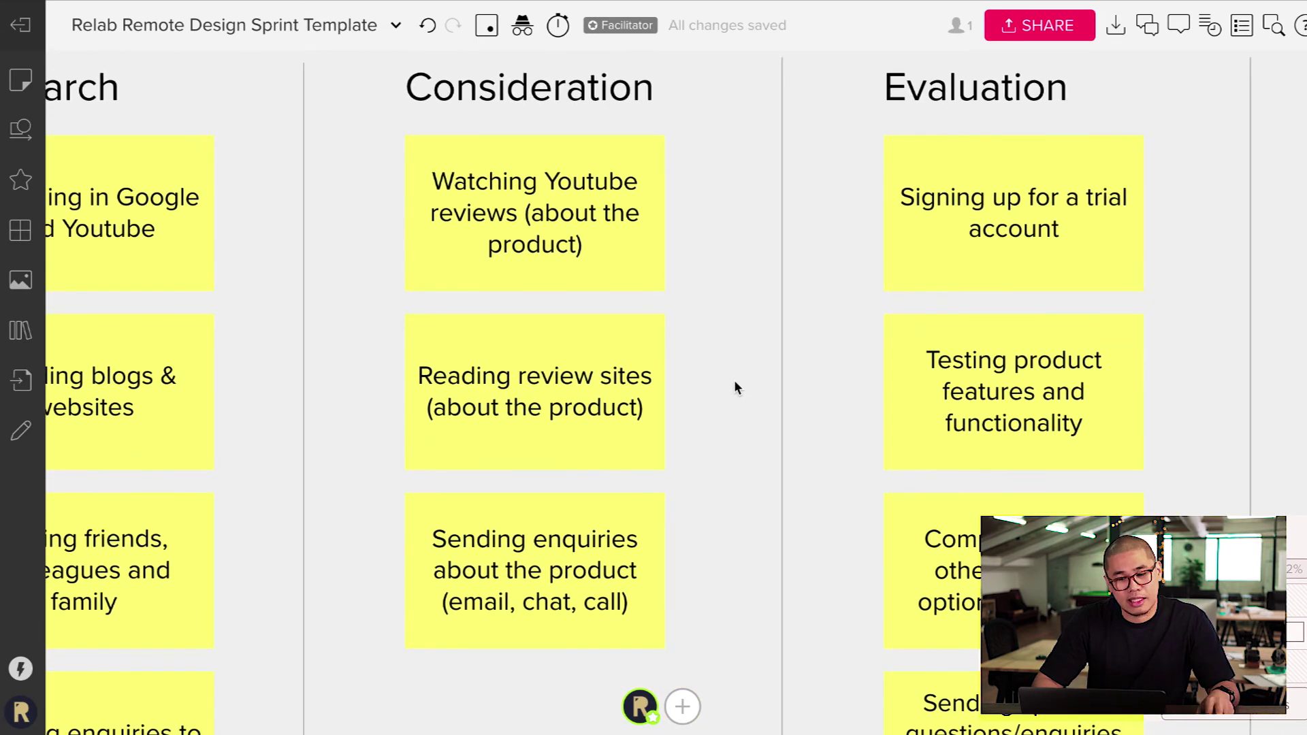
{"action": "scroll", "coordinate": [734, 387], "scroll_direction": "down", "scroll_amount": 1}
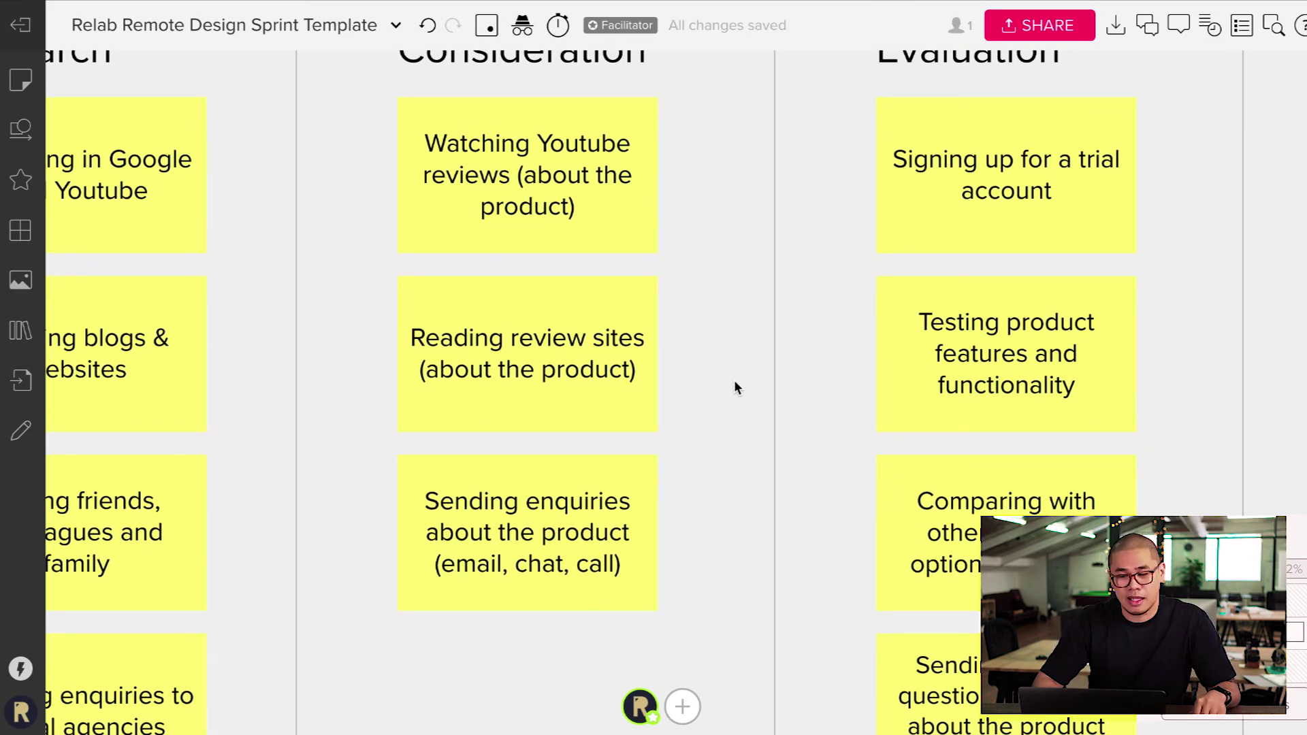
{"action": "scroll", "coordinate": [735, 386], "scroll_direction": "right", "scroll_amount": 10}
{"action": "scroll", "coordinate": [735, 386], "scroll_direction": "up", "scroll_amount": 2}
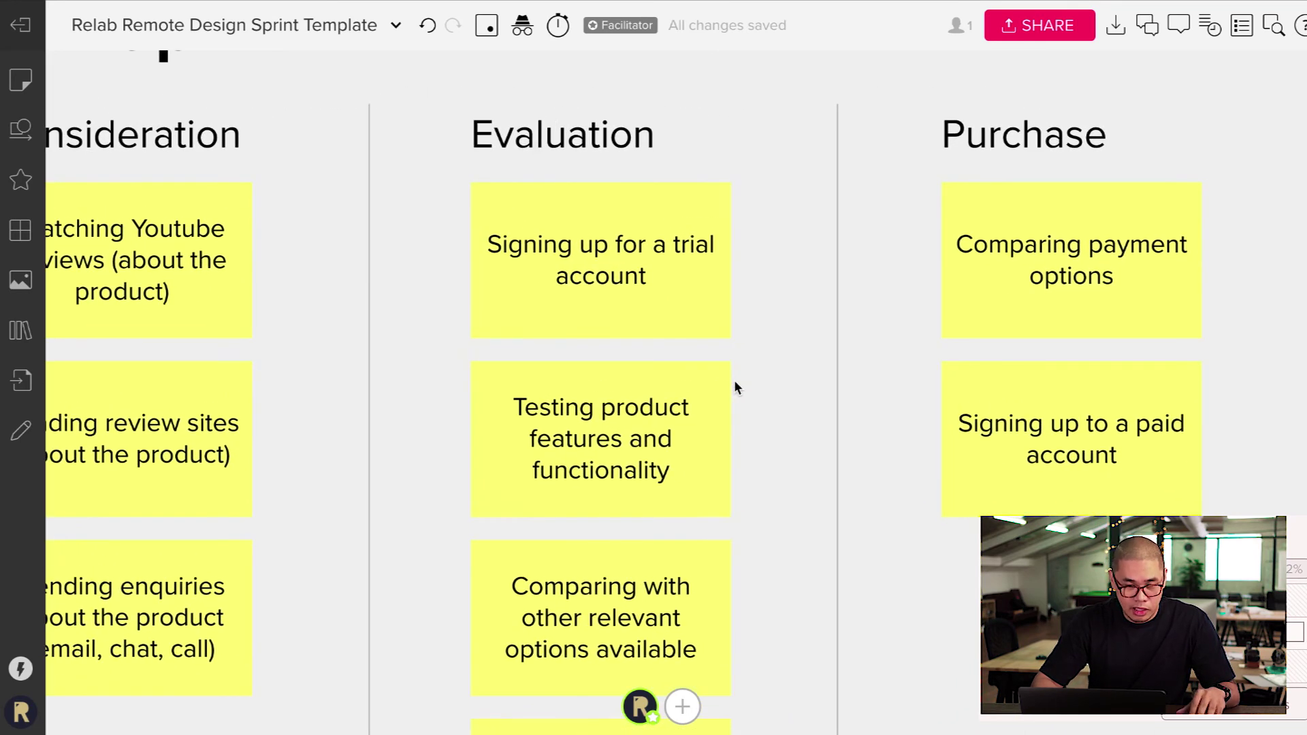
{"action": "scroll", "coordinate": [735, 387], "scroll_direction": "down", "scroll_amount": 1}
{"action": "scroll", "coordinate": [734, 387], "scroll_direction": "right", "scroll_amount": 1}
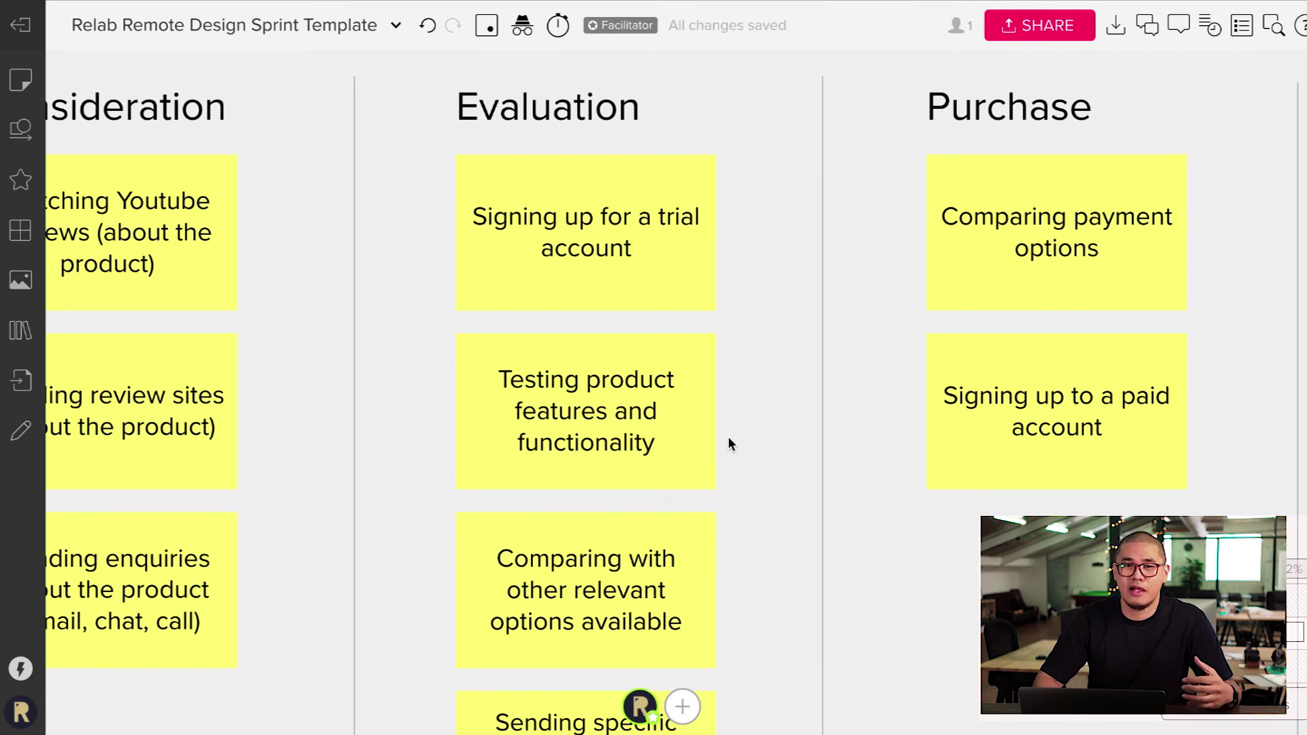
Continue panning right to the Purchase and Post-Purchase columns.
{"action": "scroll", "coordinate": [728, 438], "scroll_direction": "down", "scroll_amount": 5}
{"action": "scroll", "coordinate": [727, 438], "scroll_direction": "right", "scroll_amount": 1}
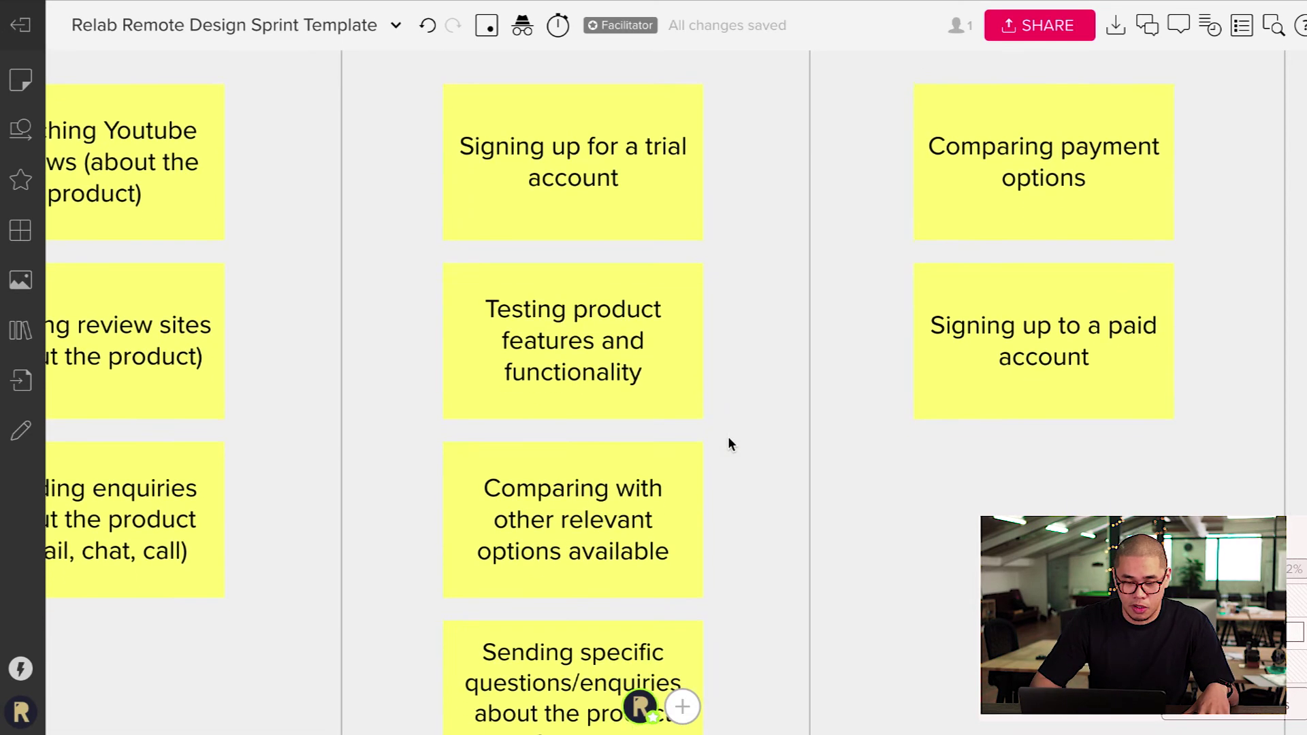
{"action": "scroll", "coordinate": [728, 439], "scroll_direction": "down", "scroll_amount": 3}
{"action": "scroll", "coordinate": [729, 439], "scroll_direction": "right", "scroll_amount": 1}
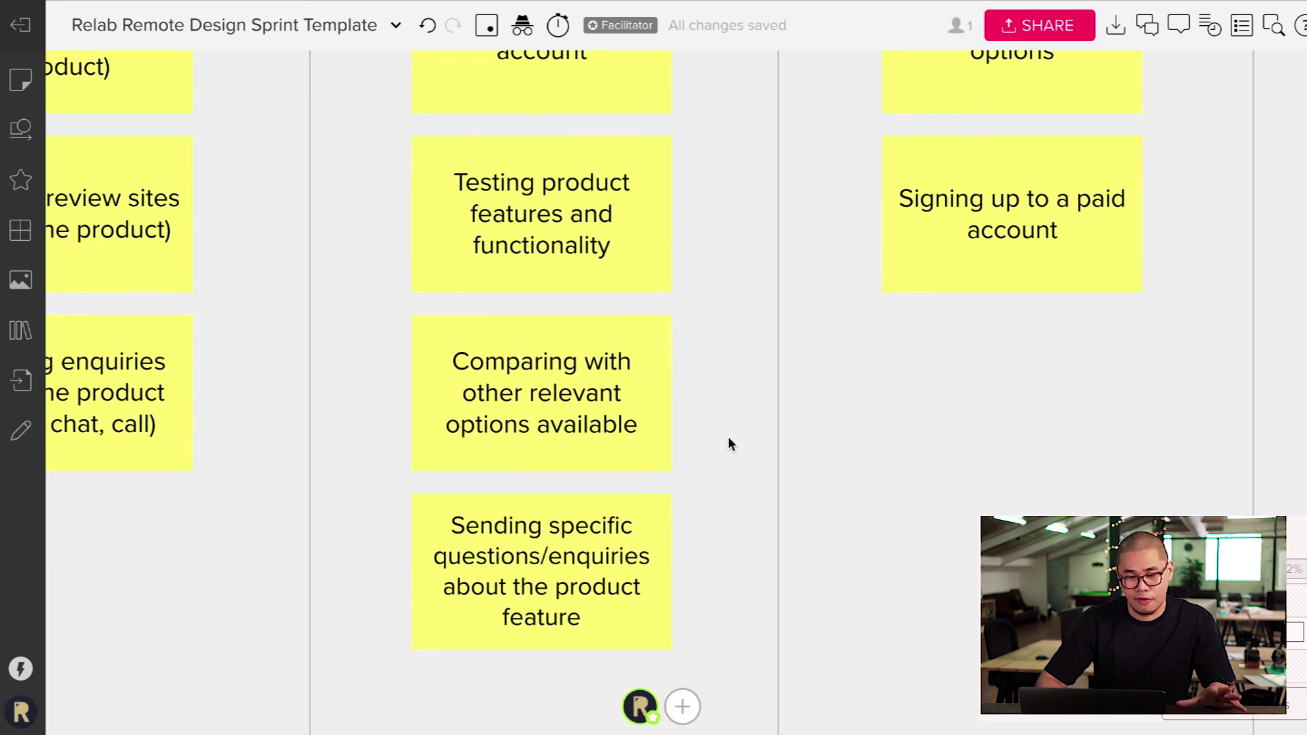
{"action": "scroll", "coordinate": [728, 439], "scroll_direction": "up", "scroll_amount": 7}
{"action": "scroll", "coordinate": [729, 439], "scroll_direction": "right", "scroll_amount": 5}
{"action": "scroll", "coordinate": [729, 439], "scroll_direction": "up", "scroll_amount": 4}
{"action": "scroll", "coordinate": [729, 439], "scroll_direction": "right", "scroll_amount": 10}
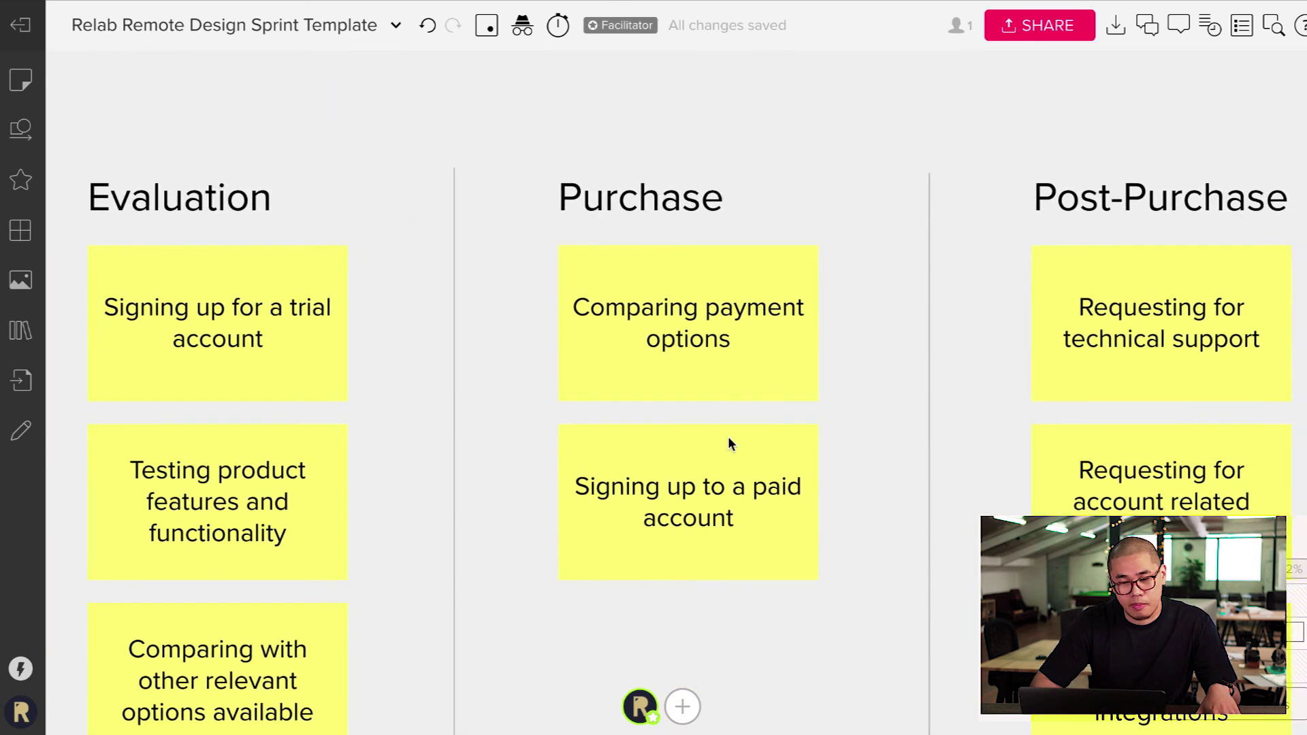
Pan through the four Post-Purchase notes, then zoom out to see Evaluation through Post-Purchase.
{"action": "scroll", "coordinate": [729, 444], "scroll_direction": "down", "scroll_amount": 1}
{"action": "scroll", "coordinate": [729, 444], "scroll_direction": "right", "scroll_amount": 1}
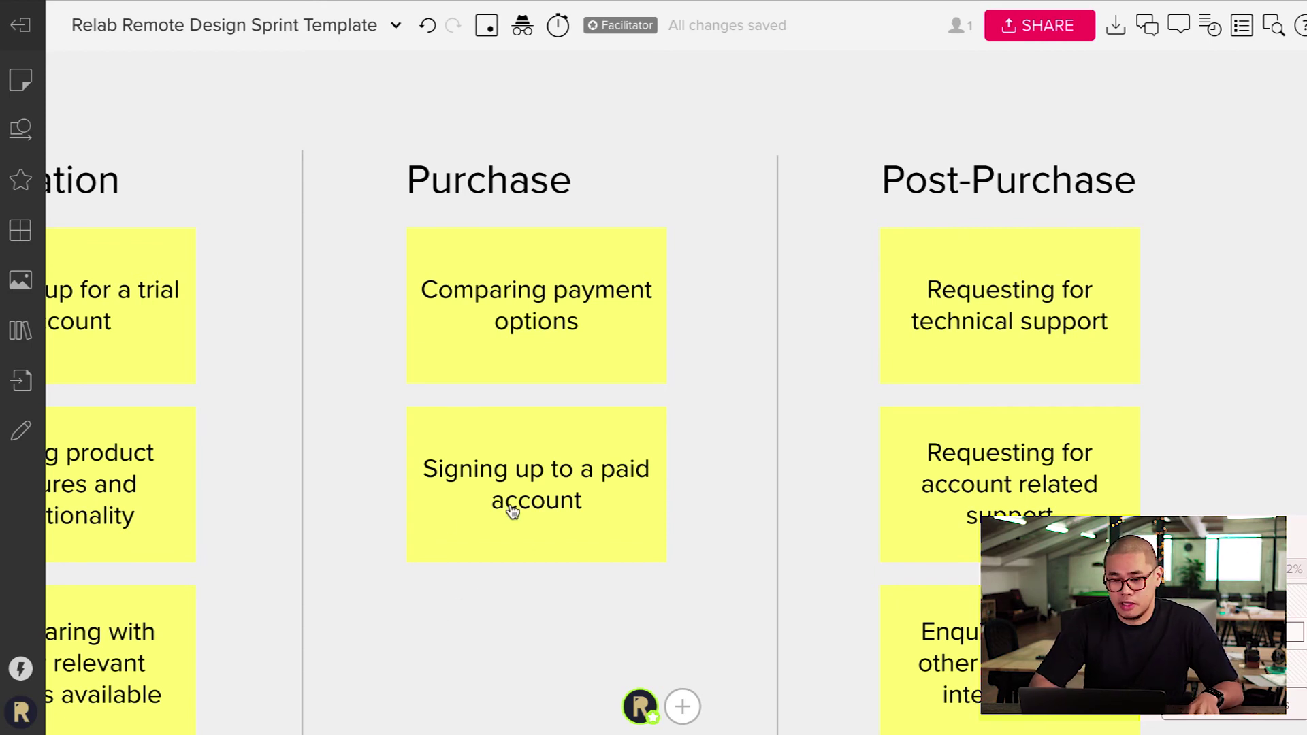
{"action": "scroll", "coordinate": [713, 484], "scroll_direction": "right", "scroll_amount": 5}
{"action": "scroll", "coordinate": [713, 483], "scroll_direction": "right", "scroll_amount": 2}
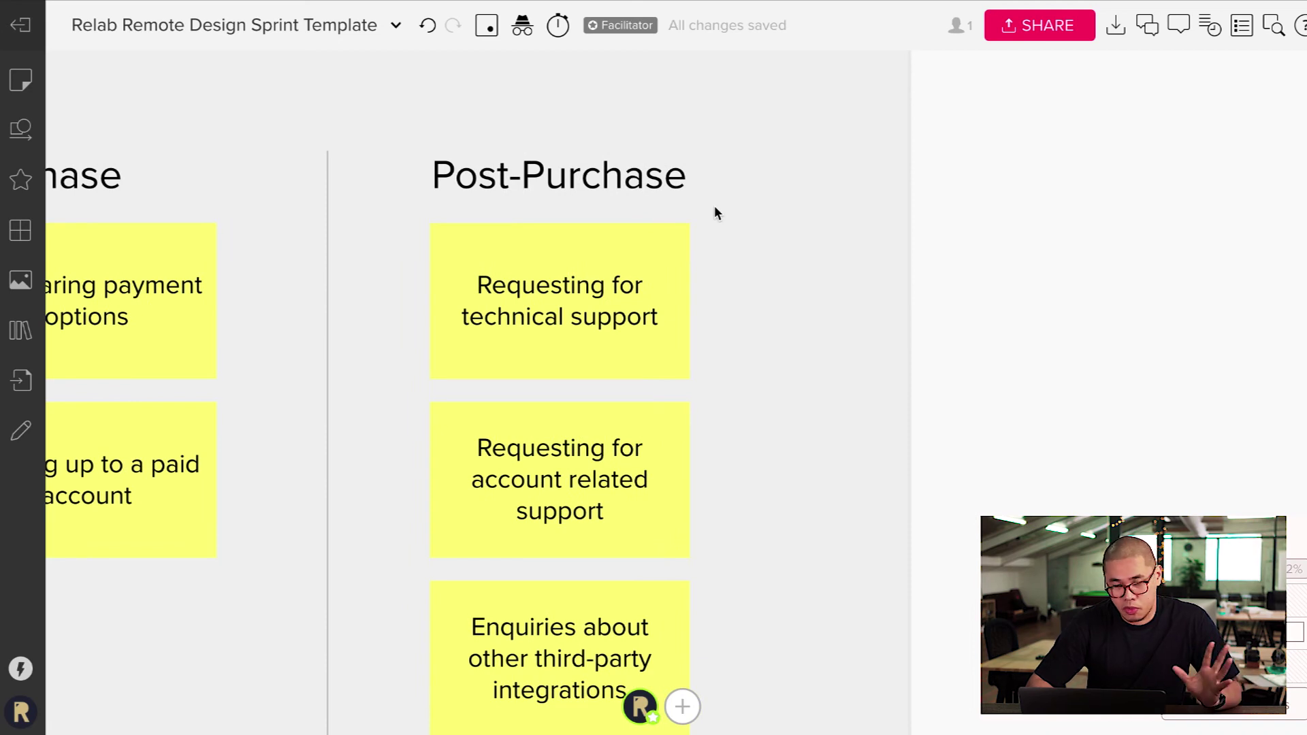
{"action": "scroll", "coordinate": [584, 381], "scroll_direction": "down", "scroll_amount": 1}
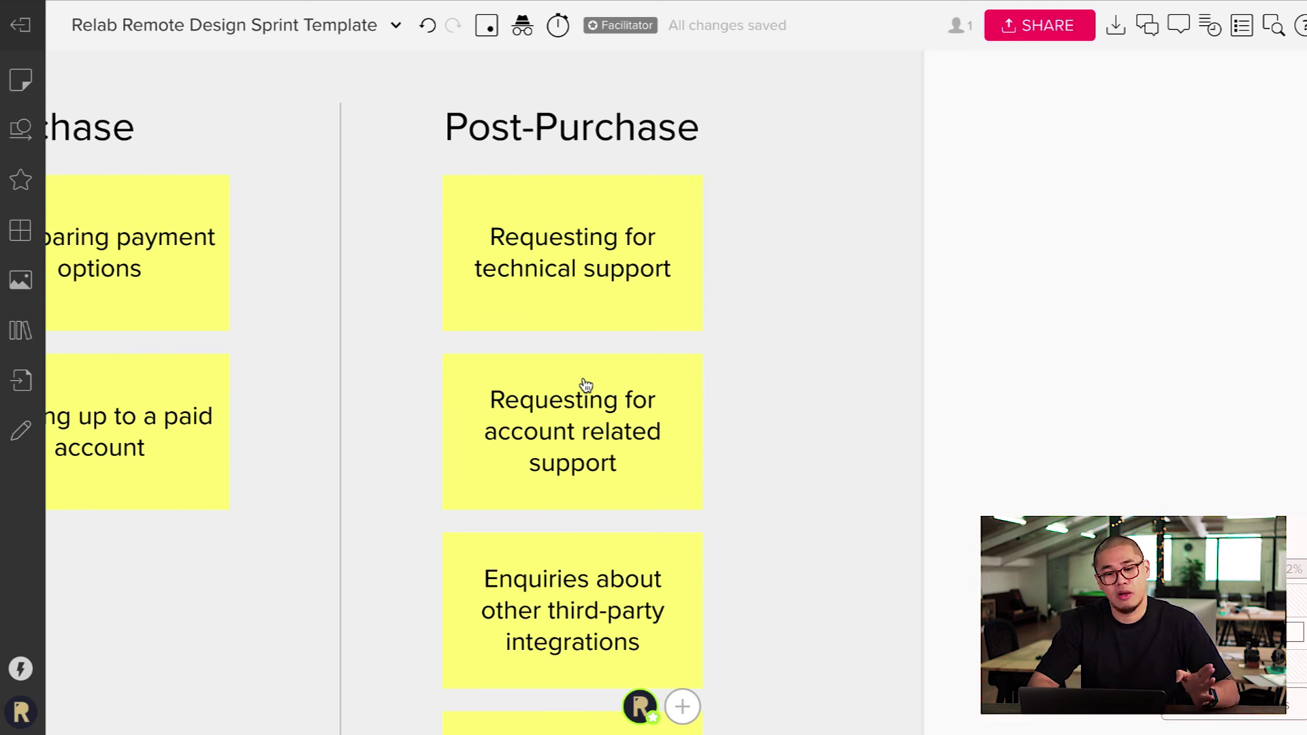
{"action": "scroll", "coordinate": [597, 589], "scroll_direction": "down", "scroll_amount": 1}
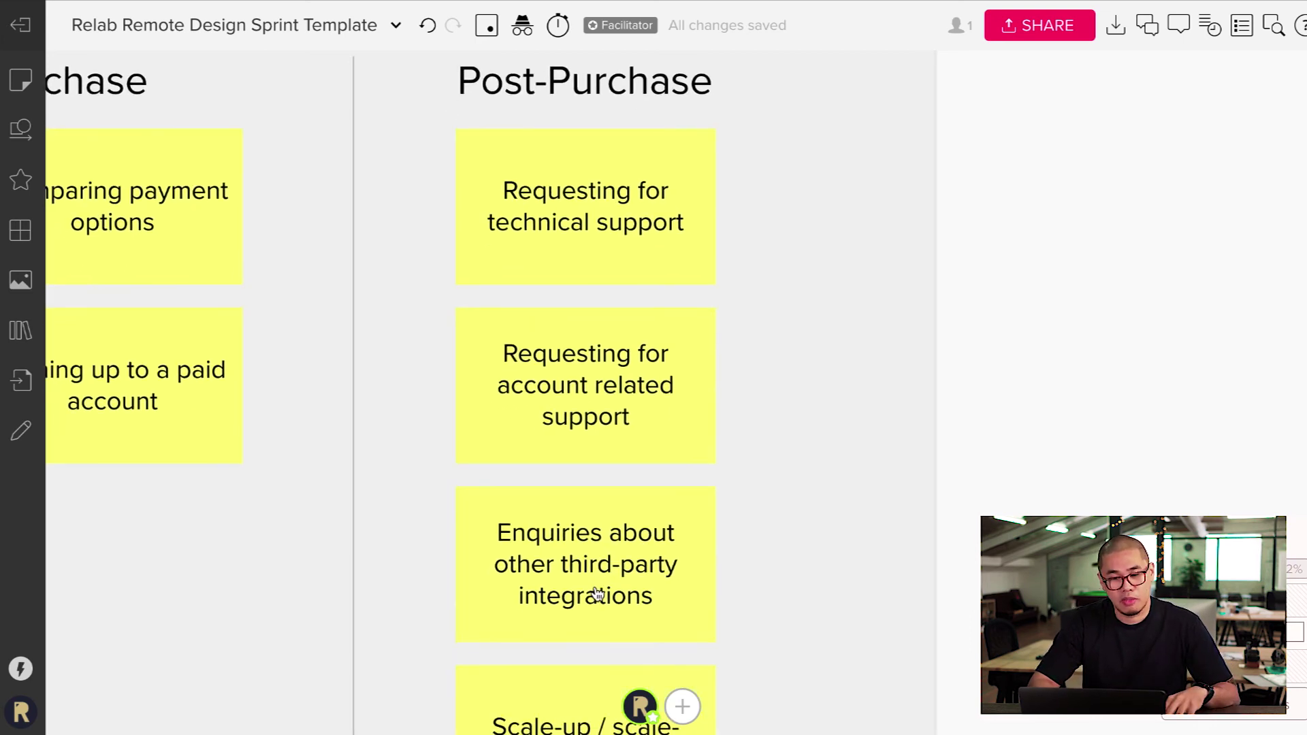
{"action": "scroll", "coordinate": [642, 490], "scroll_direction": "down", "scroll_amount": 3}
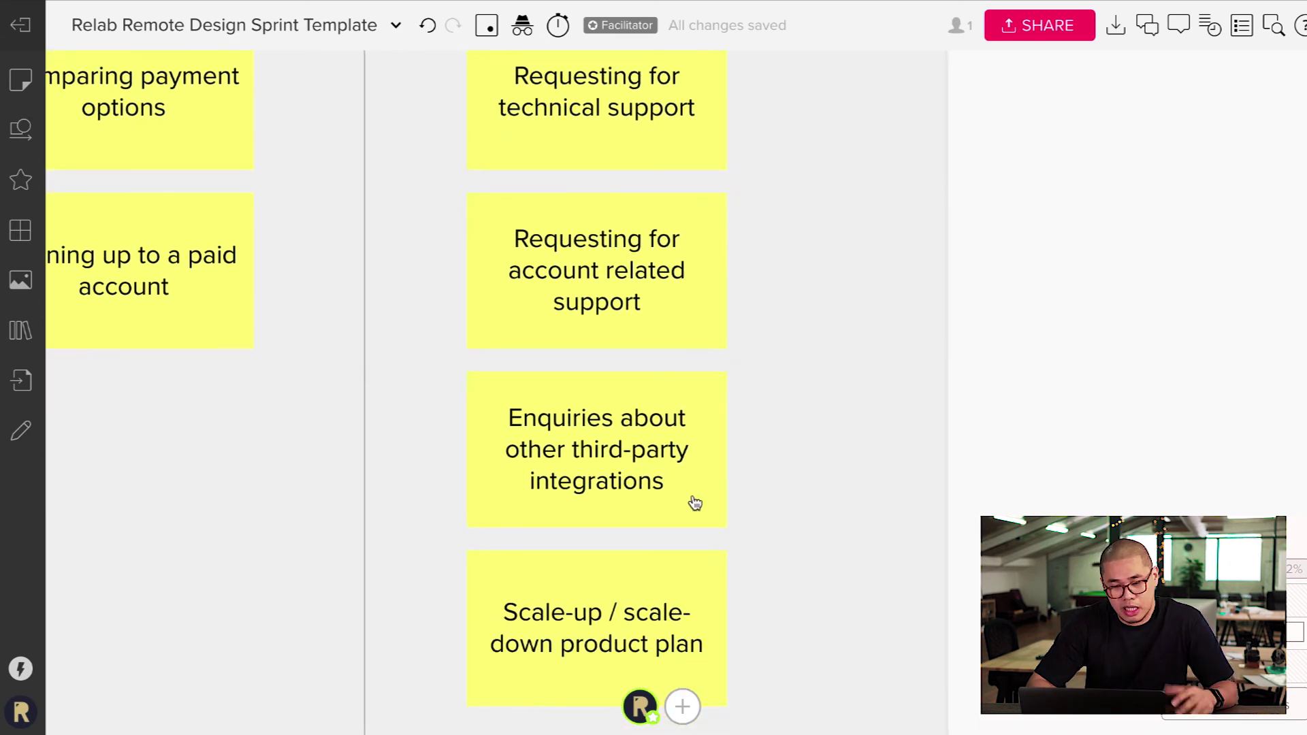
{"action": "scroll", "coordinate": [694, 502], "scroll_direction": "down", "scroll_amount": 1}
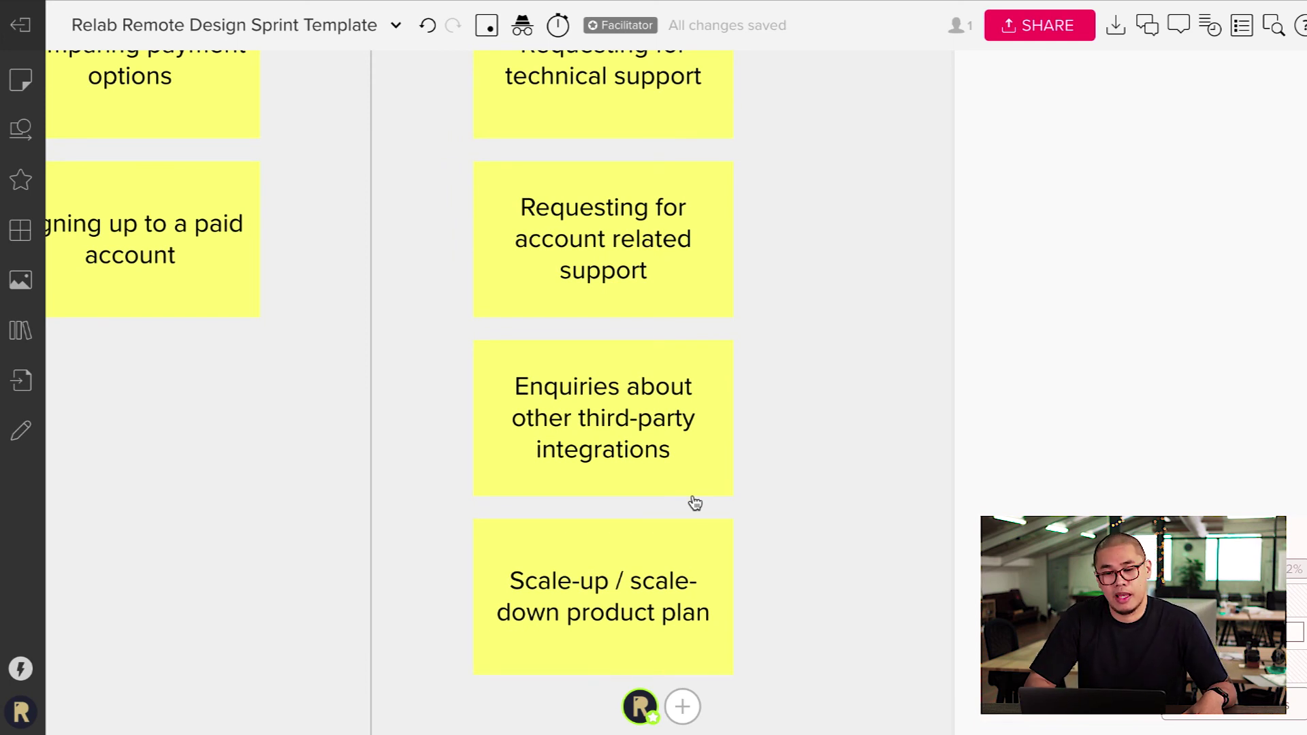
{"action": "scroll", "coordinate": [463, 432], "scroll_direction": "down", "scroll_amount": 5}
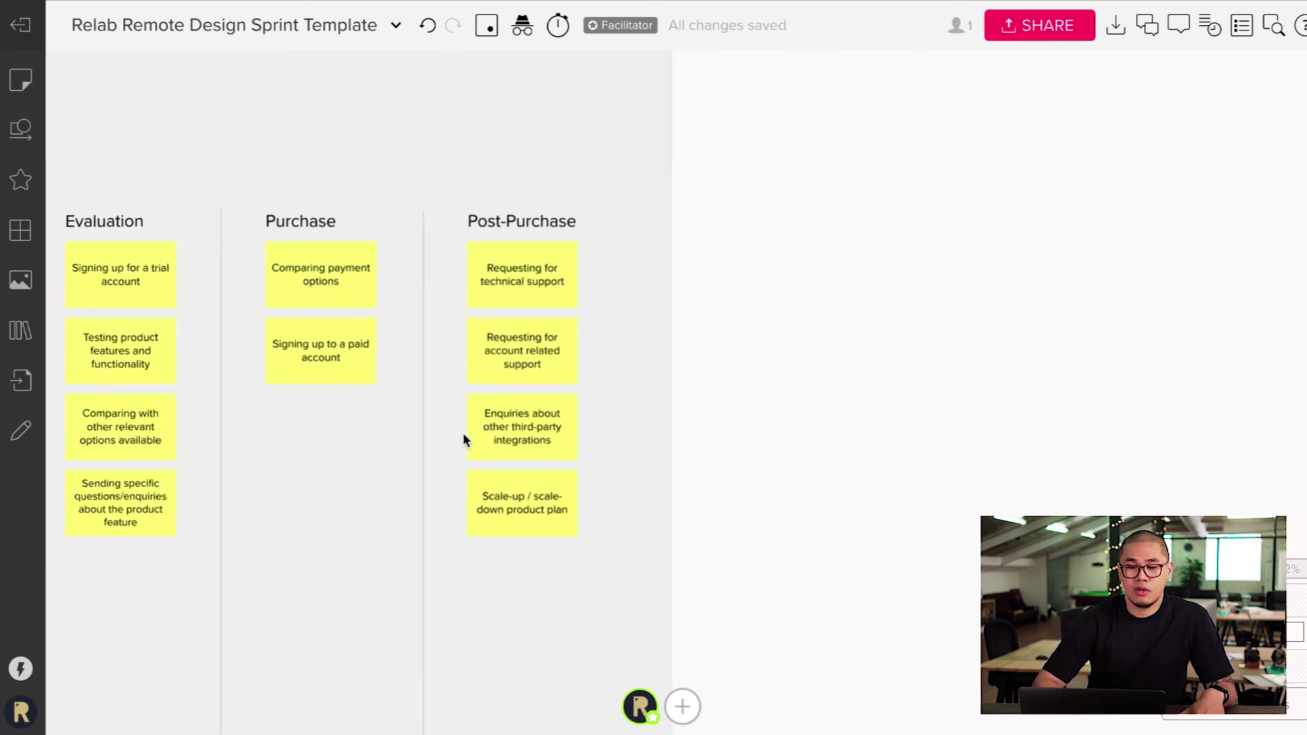
Pan left to the map's title, then zoom out over Research through Post-Purchase.
{"action": "scroll", "coordinate": [463, 432], "scroll_direction": "left", "scroll_amount": 6}
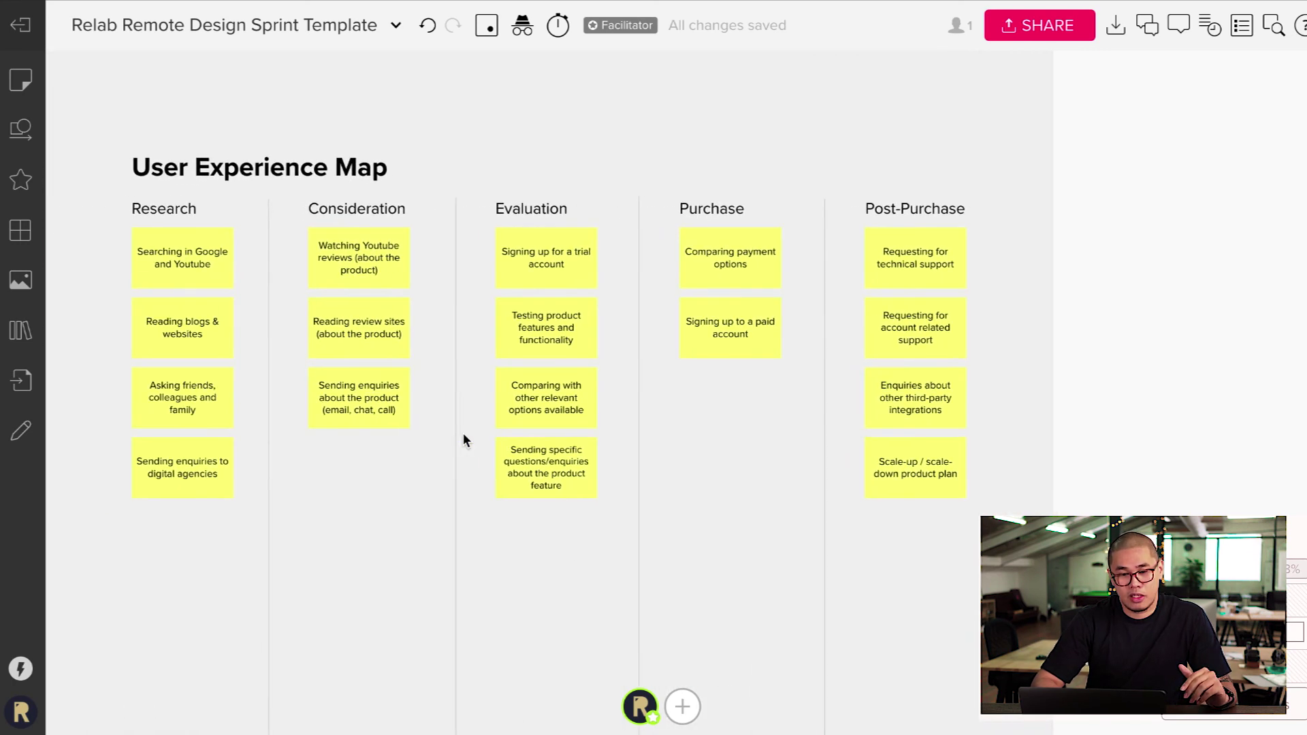
{"action": "scroll", "coordinate": [381, 447], "scroll_direction": "up", "scroll_amount": 2}
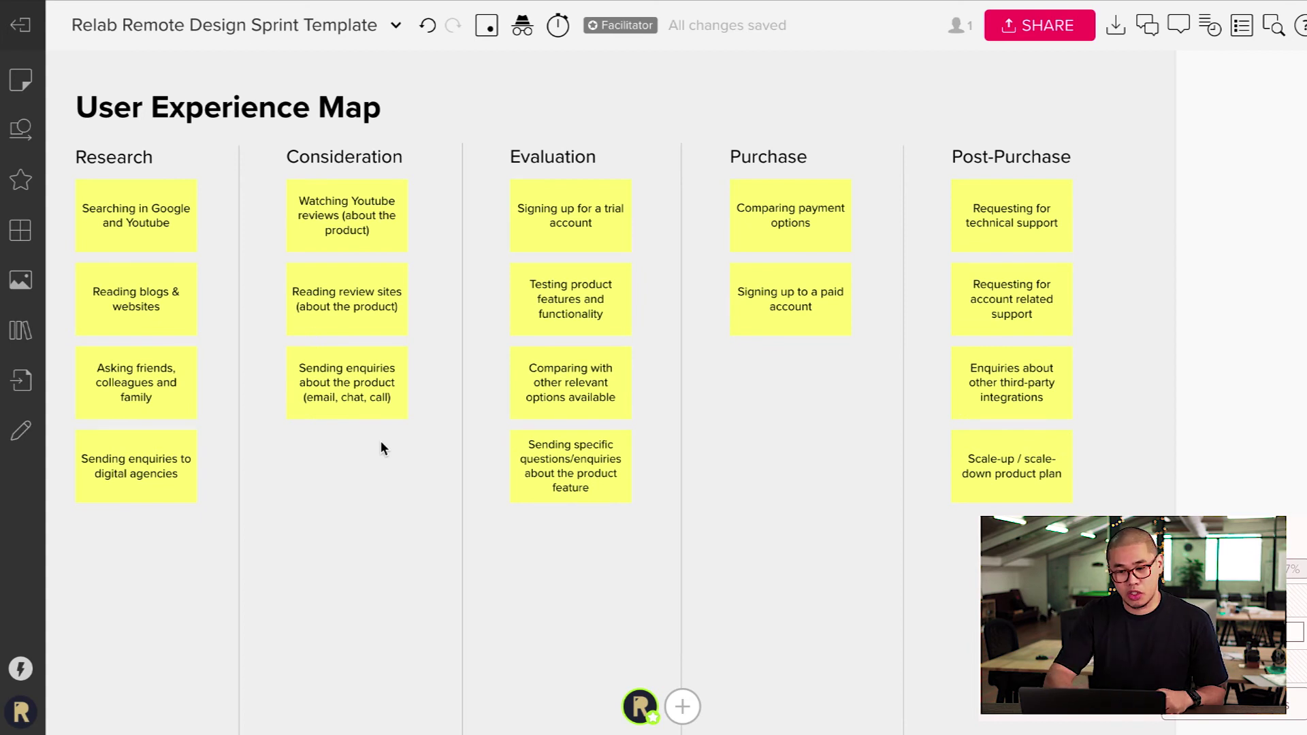
{"action": "scroll", "coordinate": [381, 443], "scroll_direction": "left", "scroll_amount": 1}
{"action": "scroll", "coordinate": [382, 440], "scroll_direction": "left", "scroll_amount": 3}
{"action": "scroll", "coordinate": [382, 442], "scroll_direction": "down", "scroll_amount": 5}
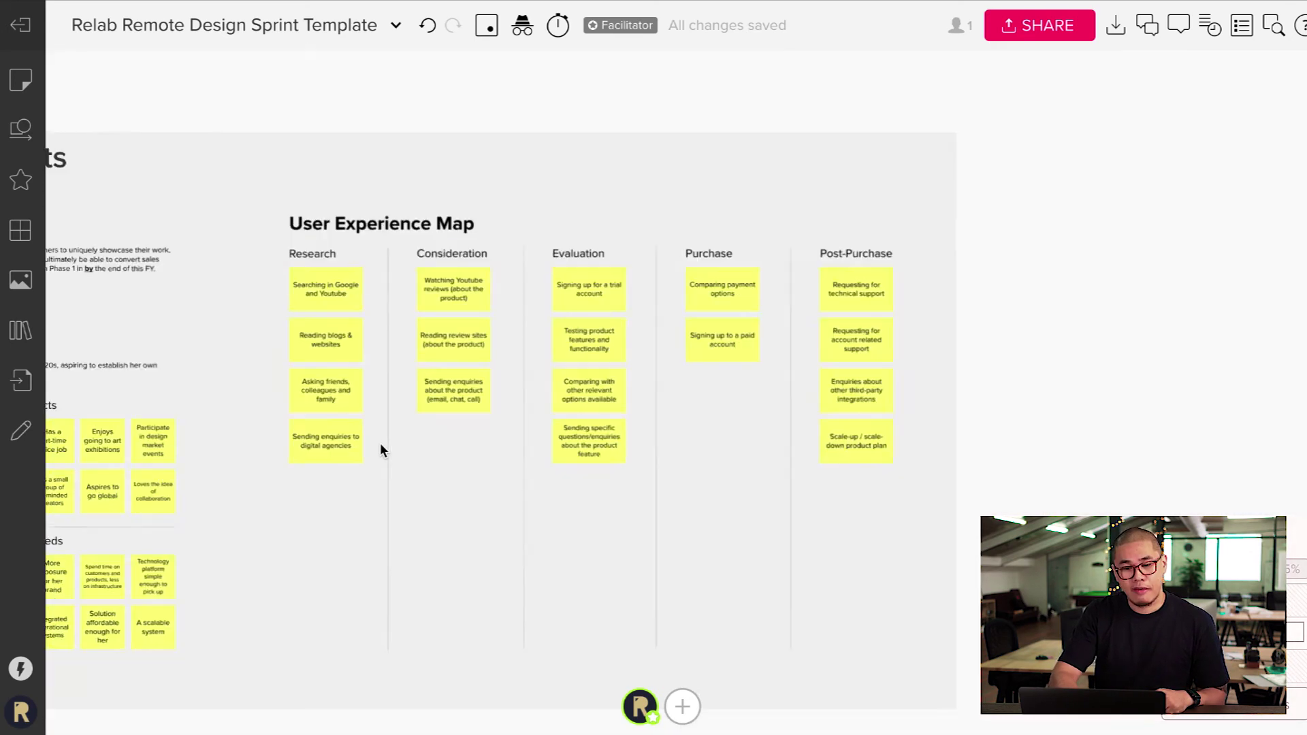
Zoom out to fit the Challenge, Proto-Persona grid and User Experience Map together.
{"action": "scroll", "coordinate": [380, 442], "scroll_direction": "left", "scroll_amount": 3}
{"action": "scroll", "coordinate": [268, 365], "scroll_direction": "up", "scroll_amount": 5}
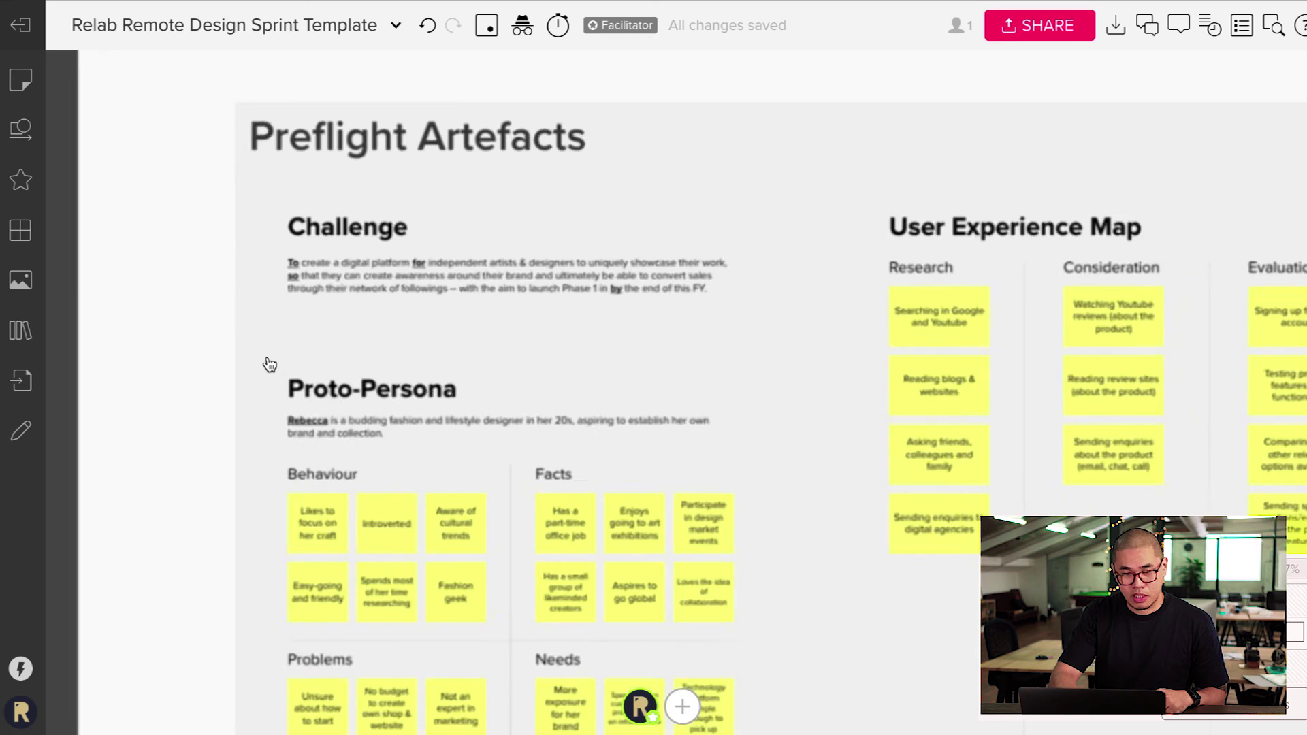
{"action": "scroll", "coordinate": [270, 365], "scroll_direction": "down", "scroll_amount": 5}
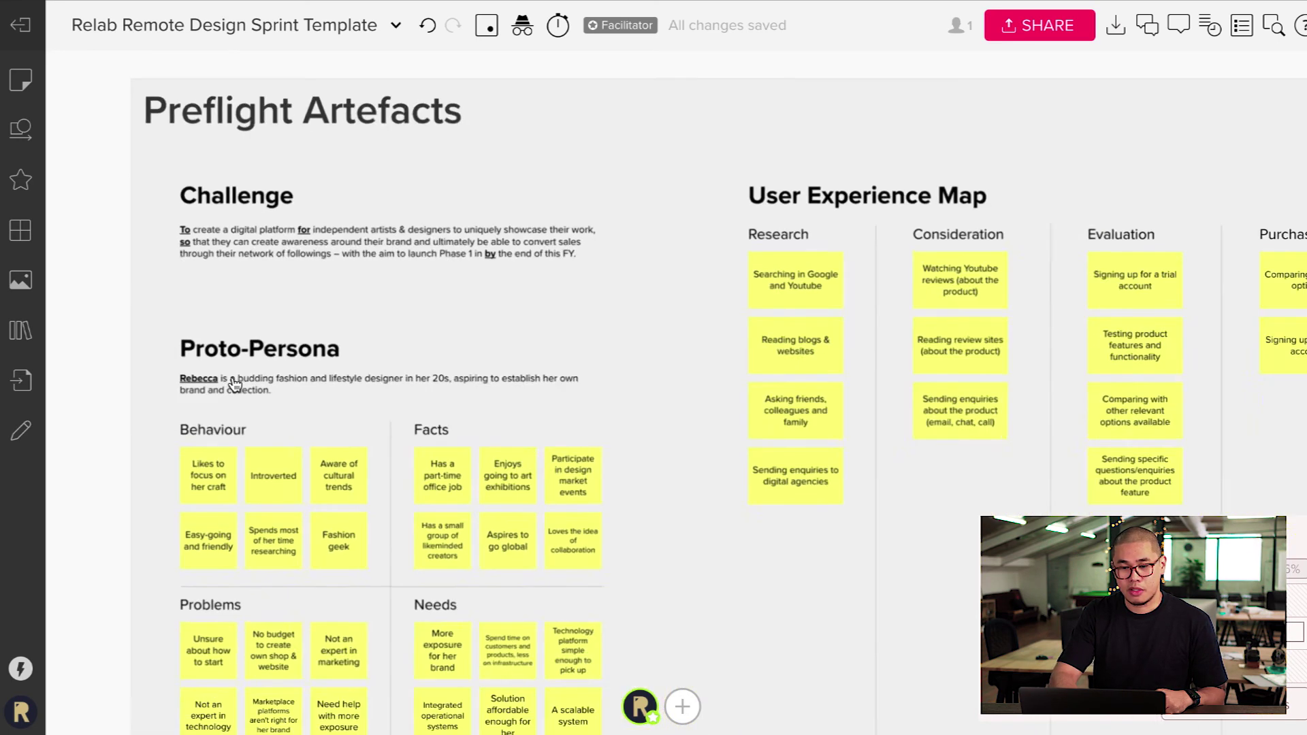
{"action": "scroll", "coordinate": [324, 378], "scroll_direction": "right", "scroll_amount": 3}
{"action": "scroll", "coordinate": [324, 379], "scroll_direction": "down", "scroll_amount": 1}
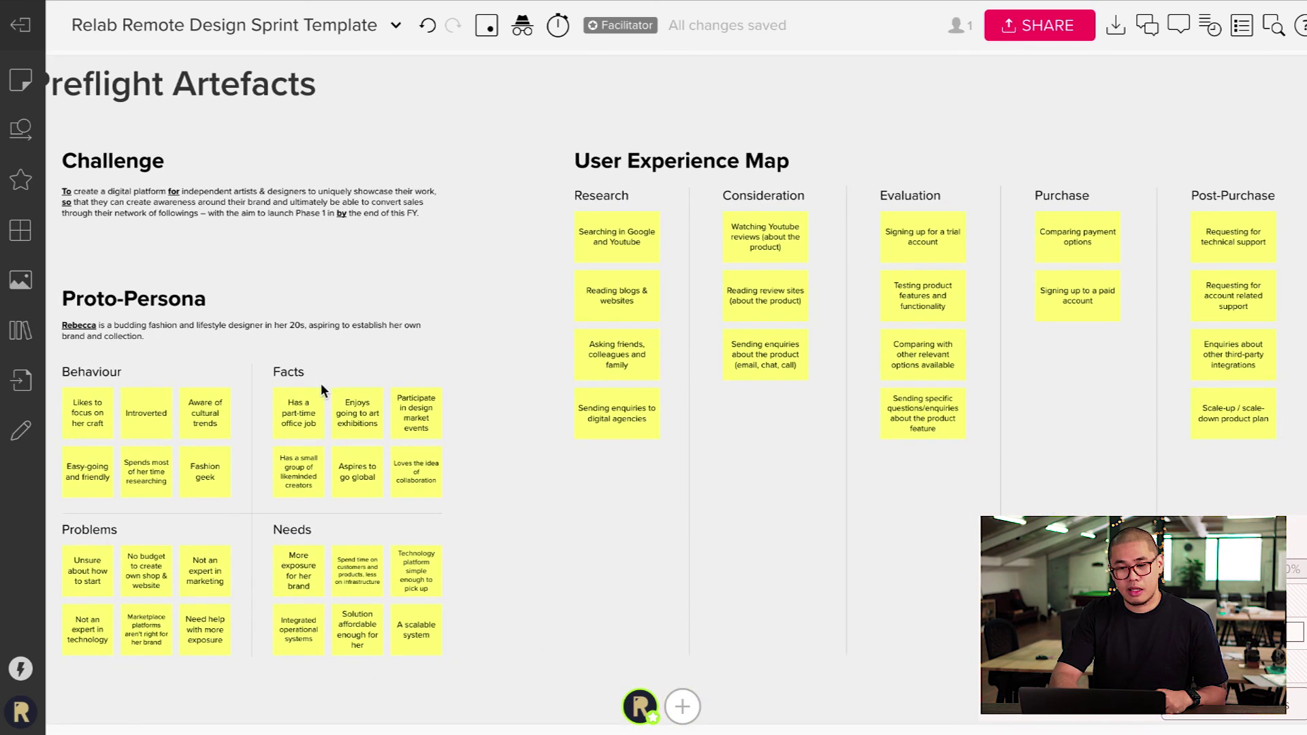
{"action": "scroll", "coordinate": [315, 386], "scroll_direction": "down", "scroll_amount": 3}
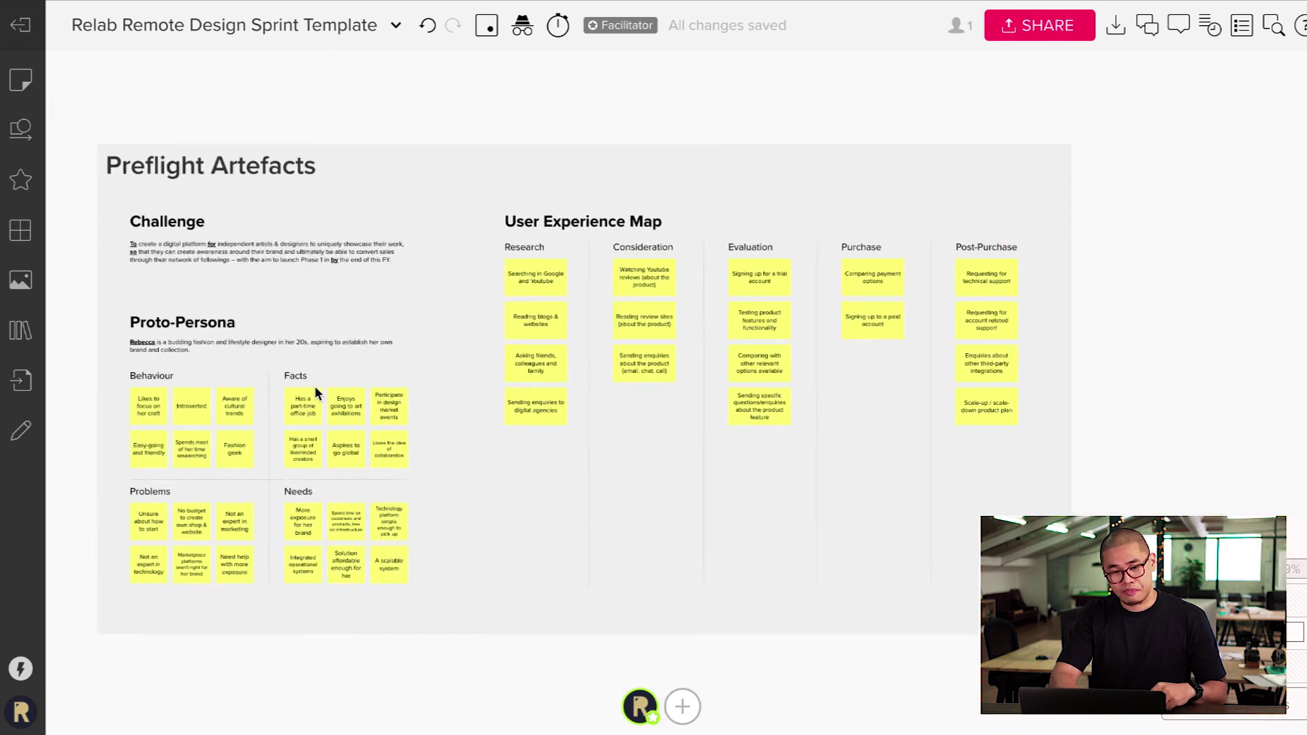